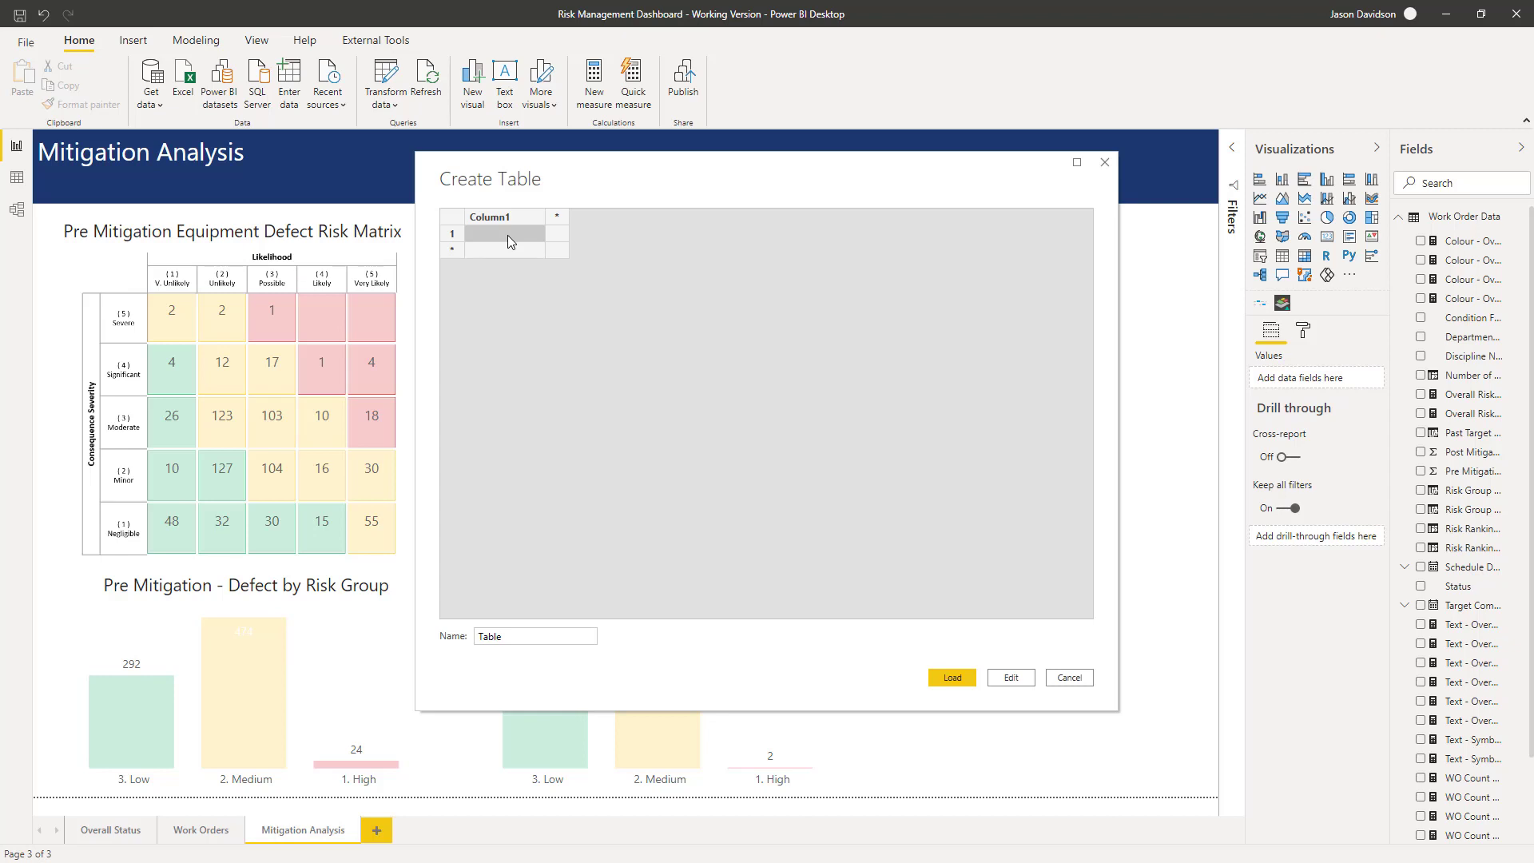
Paste the ranking values without promoting a header, name both the column and the table Risk Ranking, and load the table
key(ctrl+v)
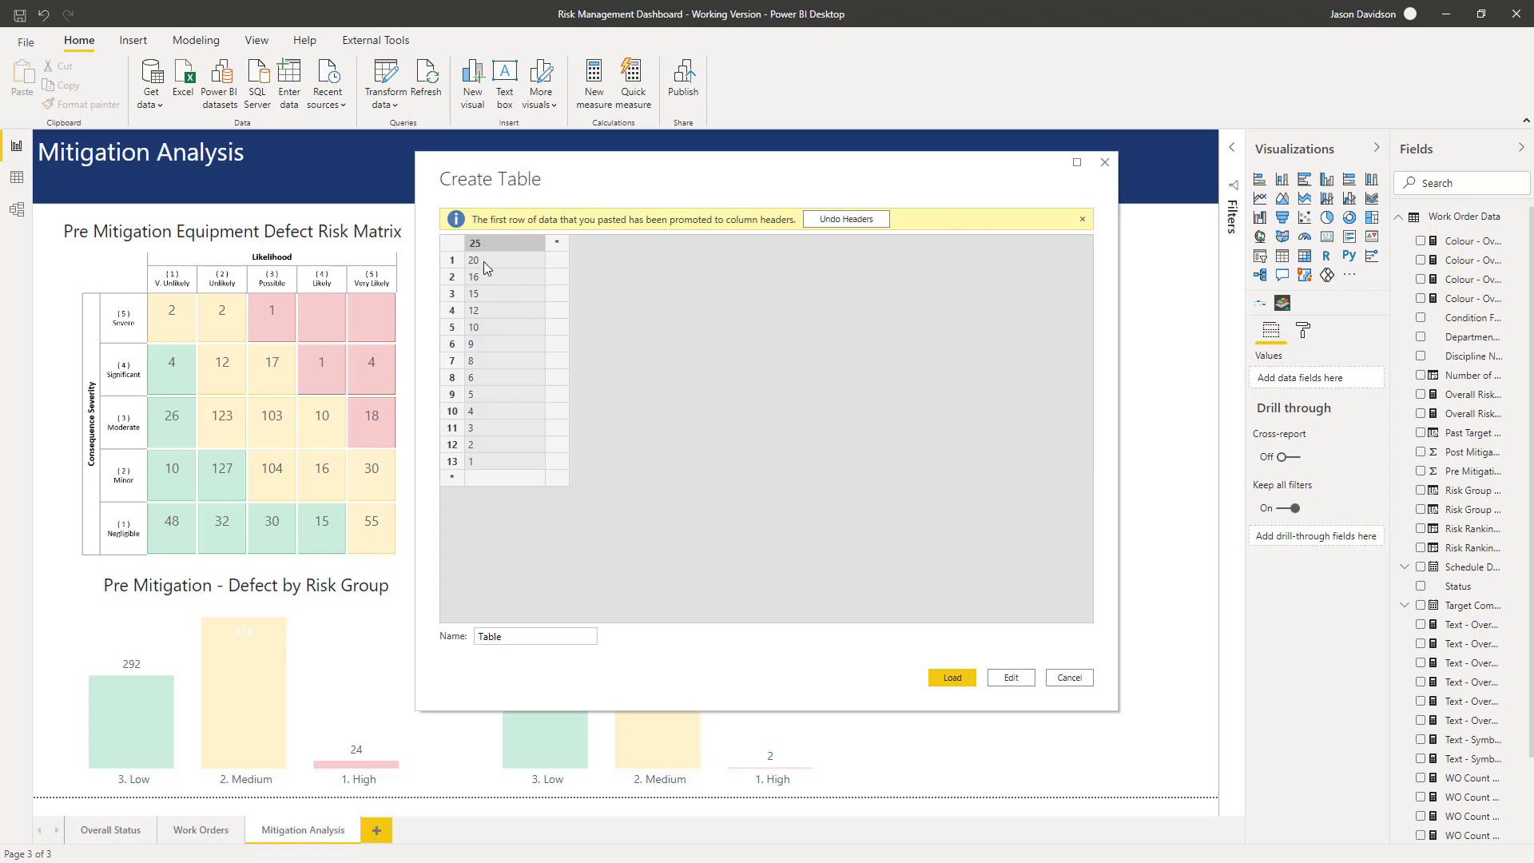
click(844, 220)
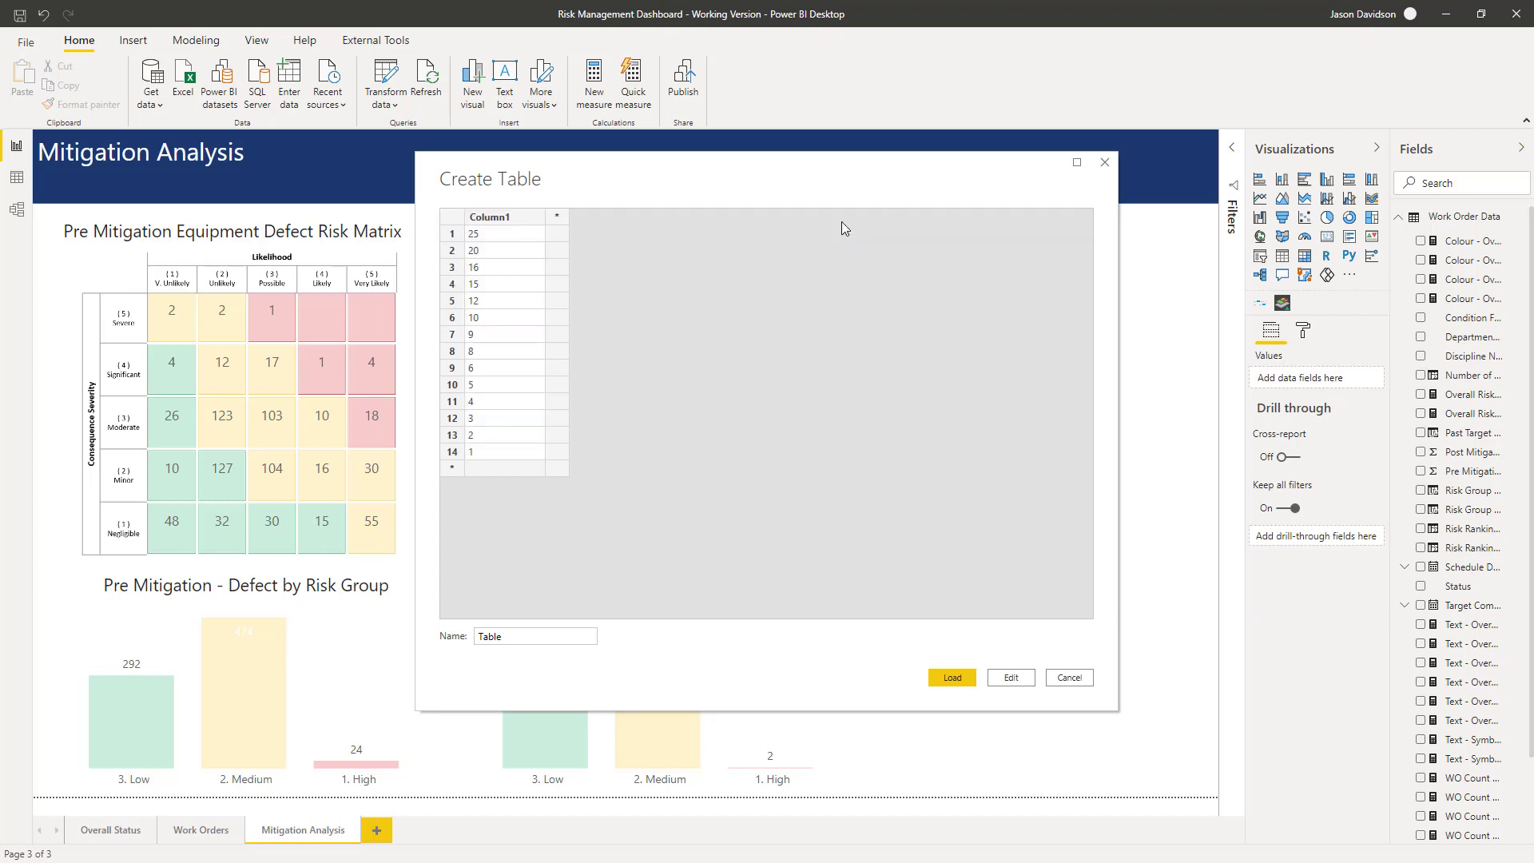
double_click(489, 217)
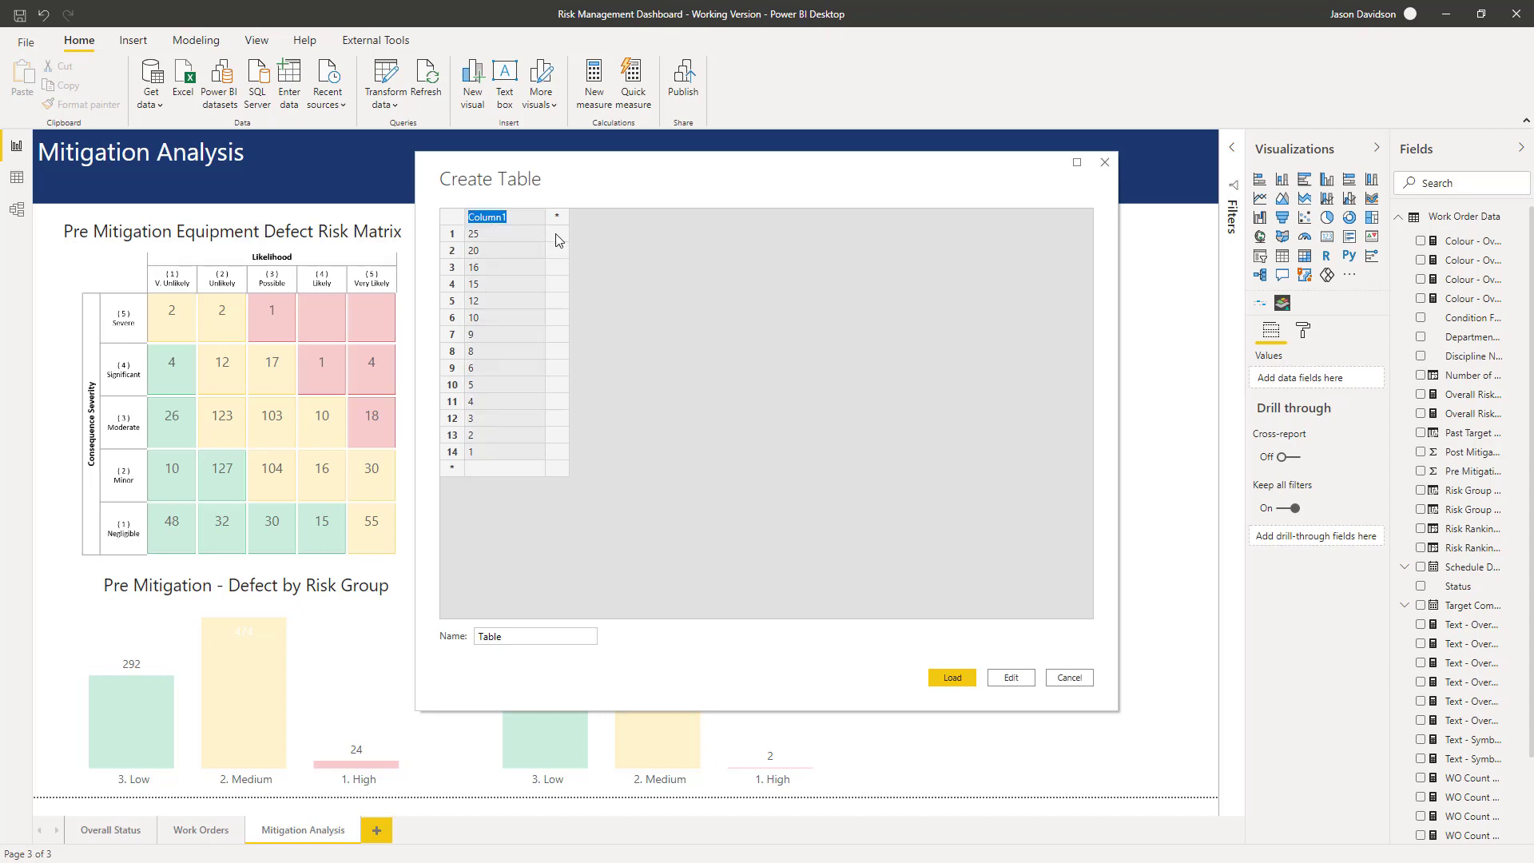
text(Risk Ranking)
drag(517, 636, 457, 646)
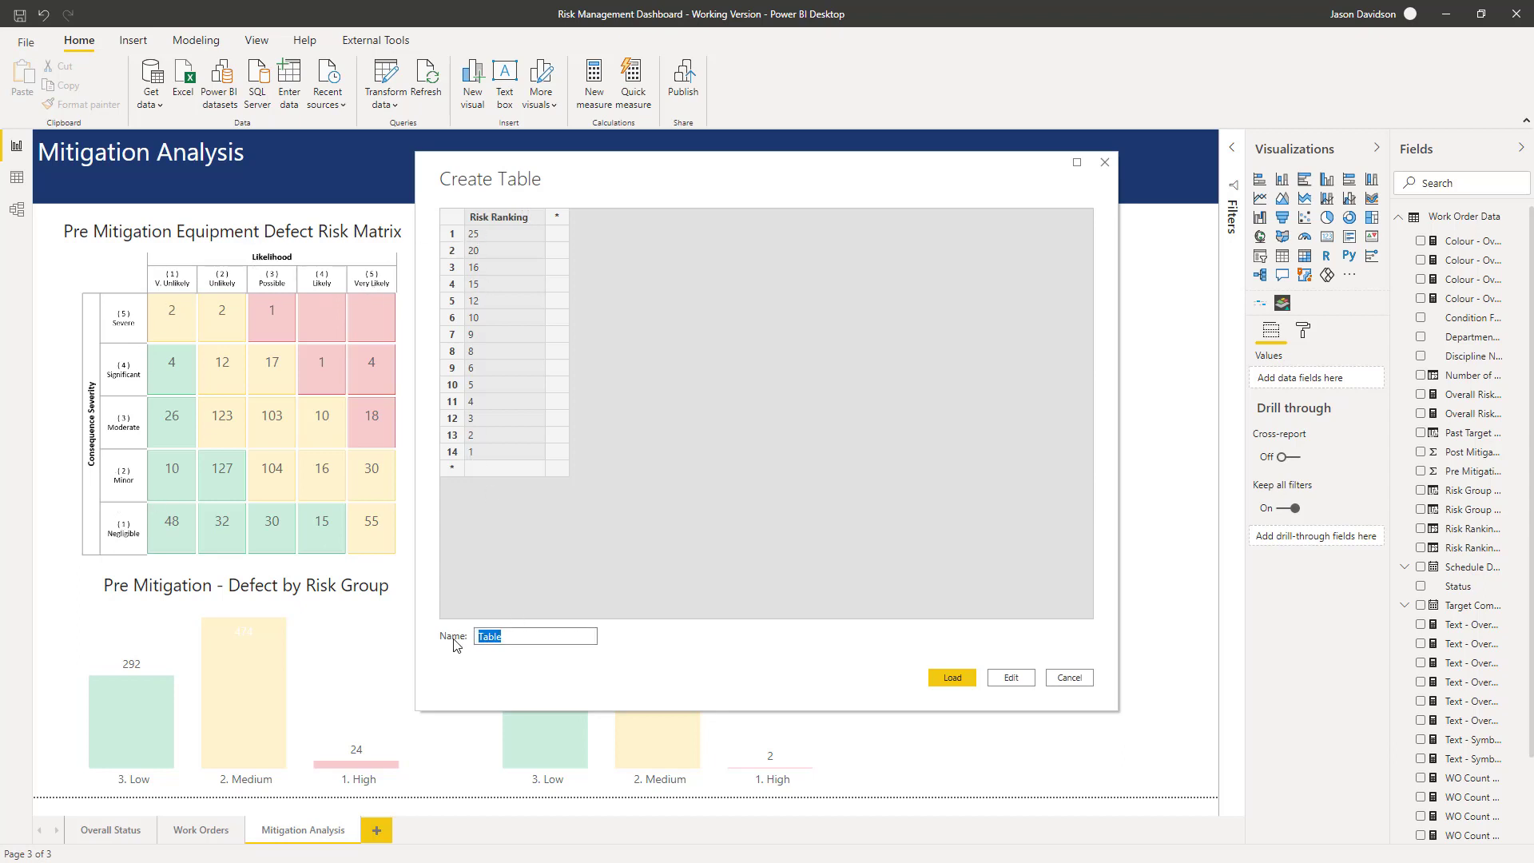
text(Risk Ranking)
click(953, 678)
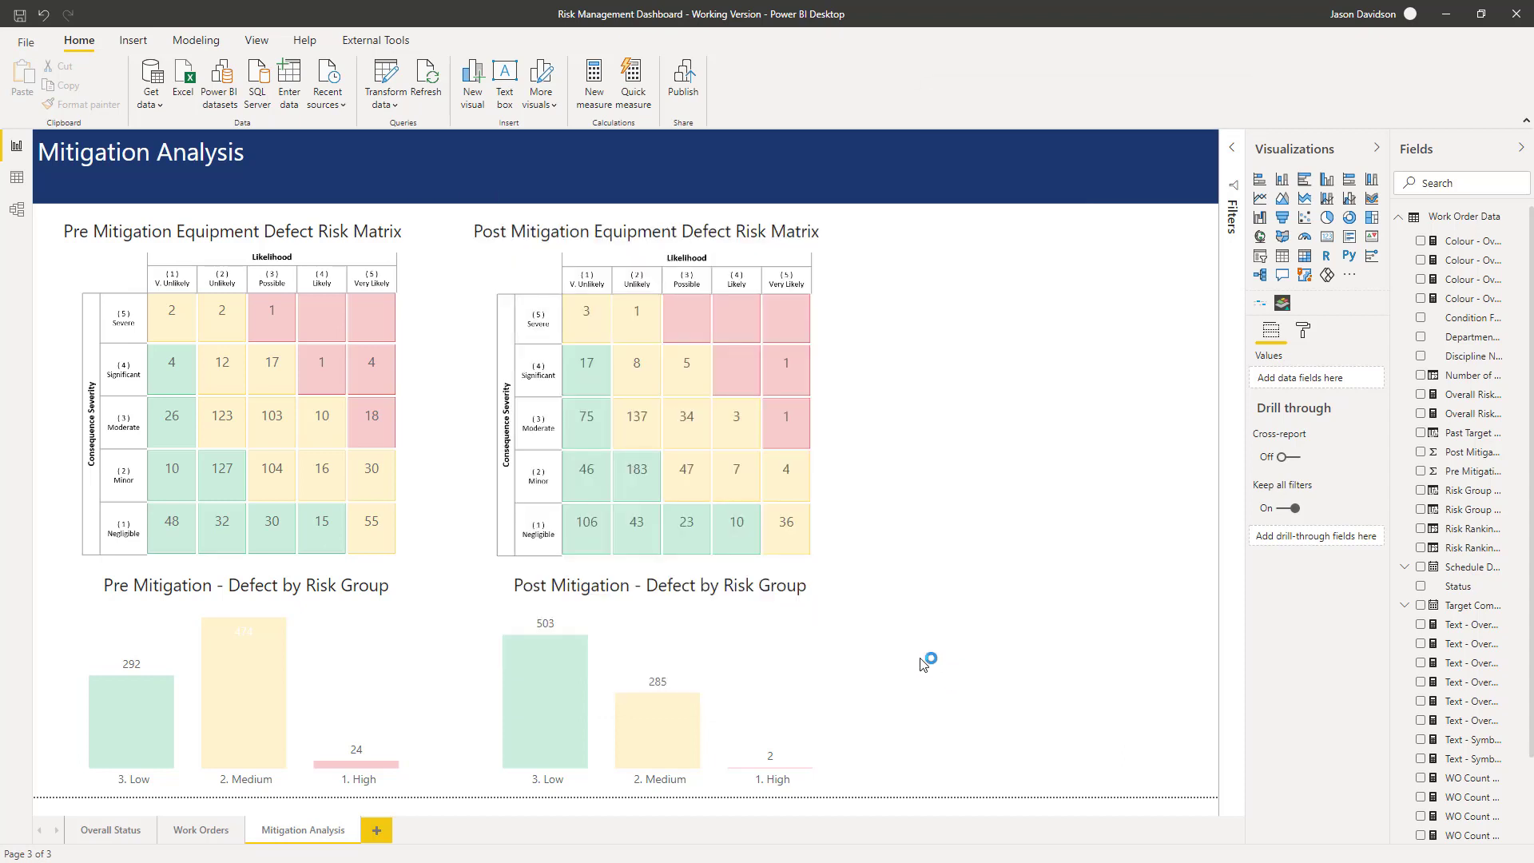
mouse_move(834, 373)
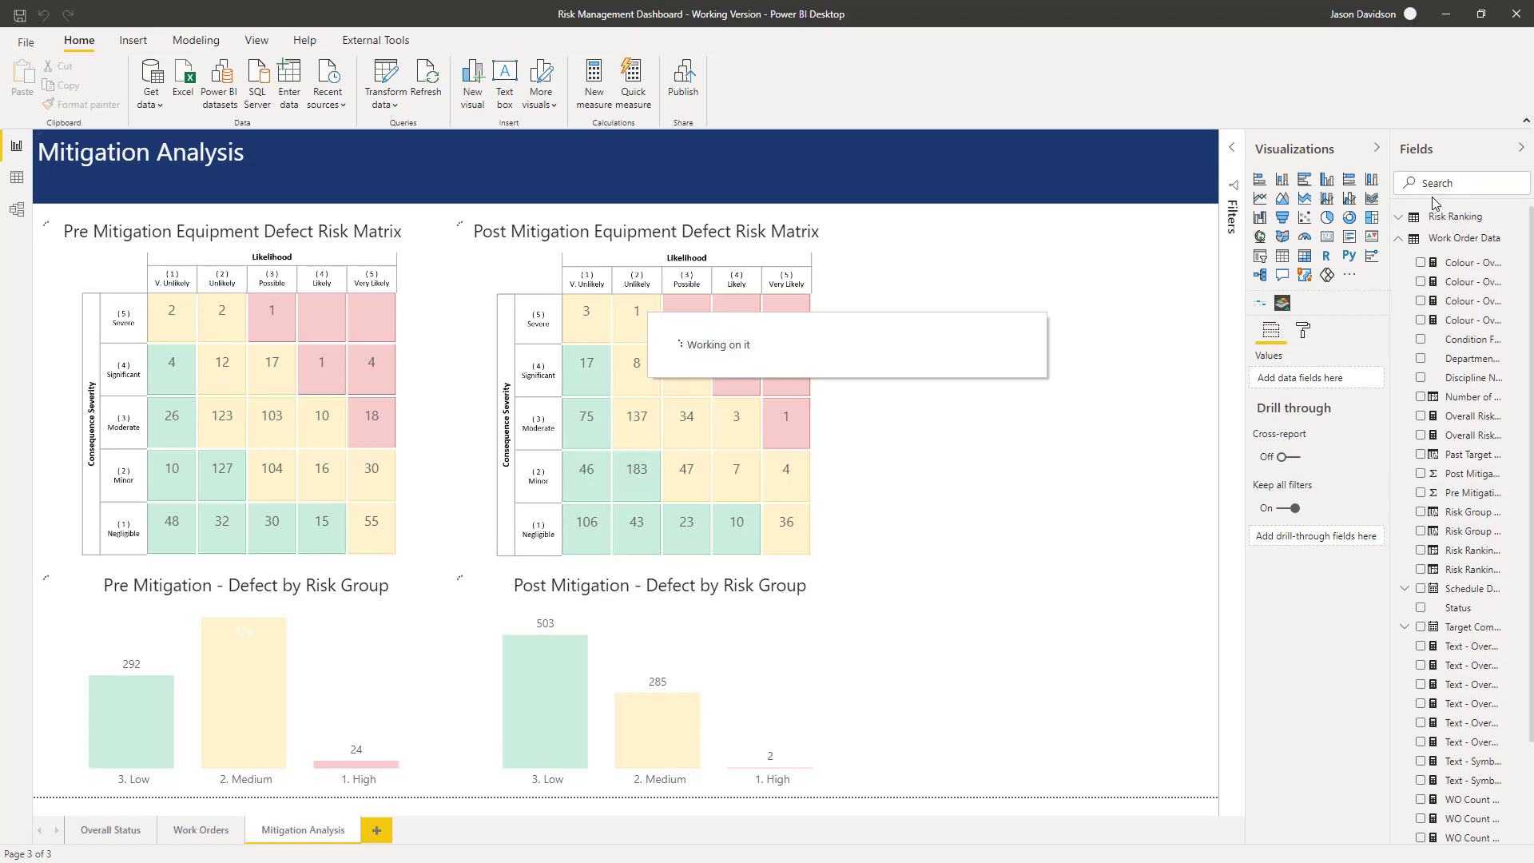
Set the summarization of the Risk Ranking column in the Risk Ranking table to Don't summarize
click(1399, 219)
click(1467, 242)
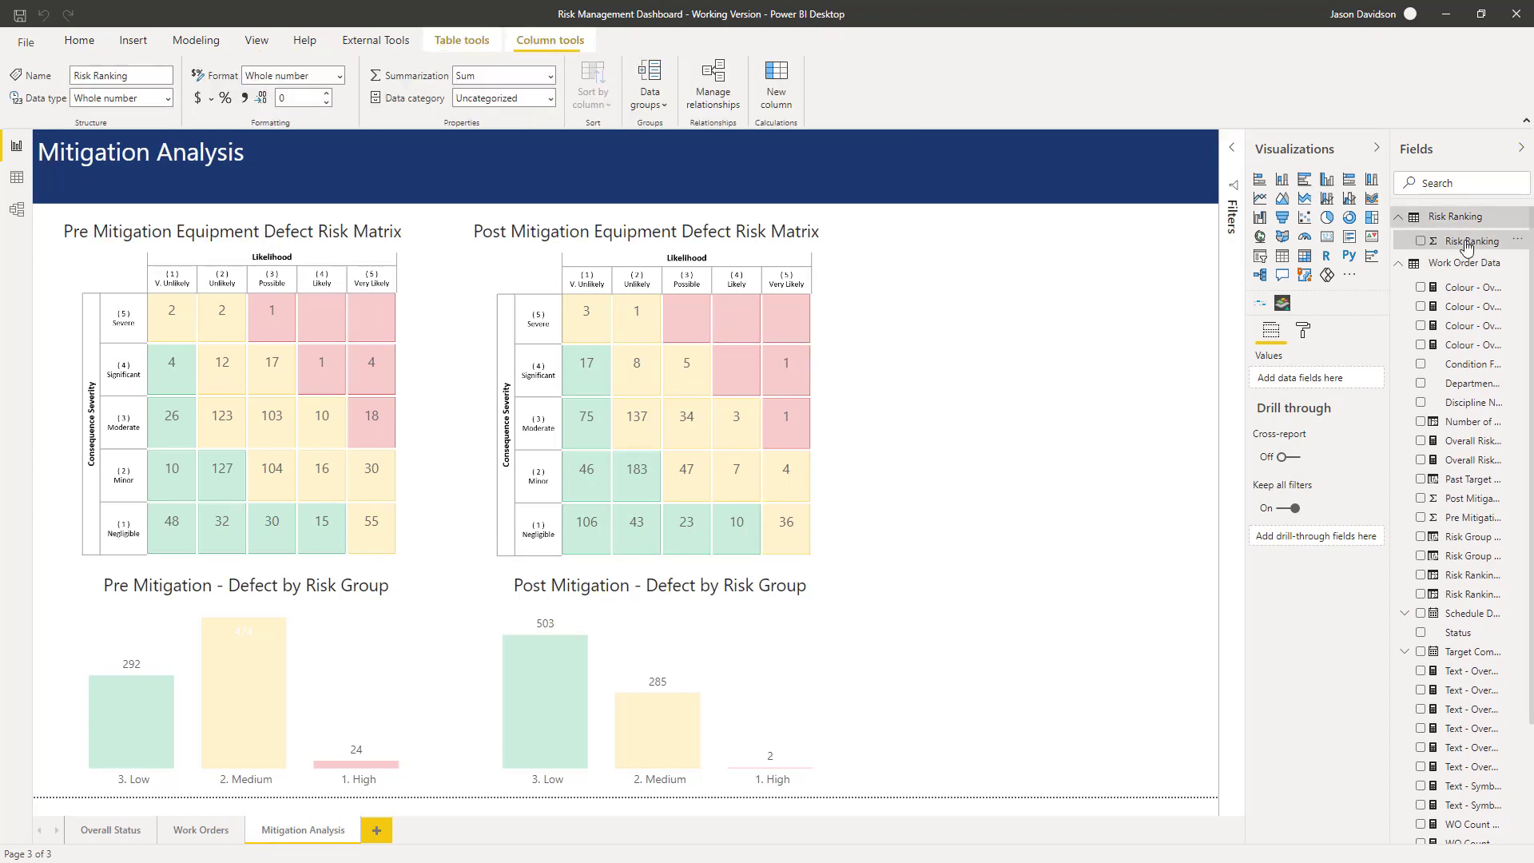
click(551, 76)
click(551, 76)
click(506, 96)
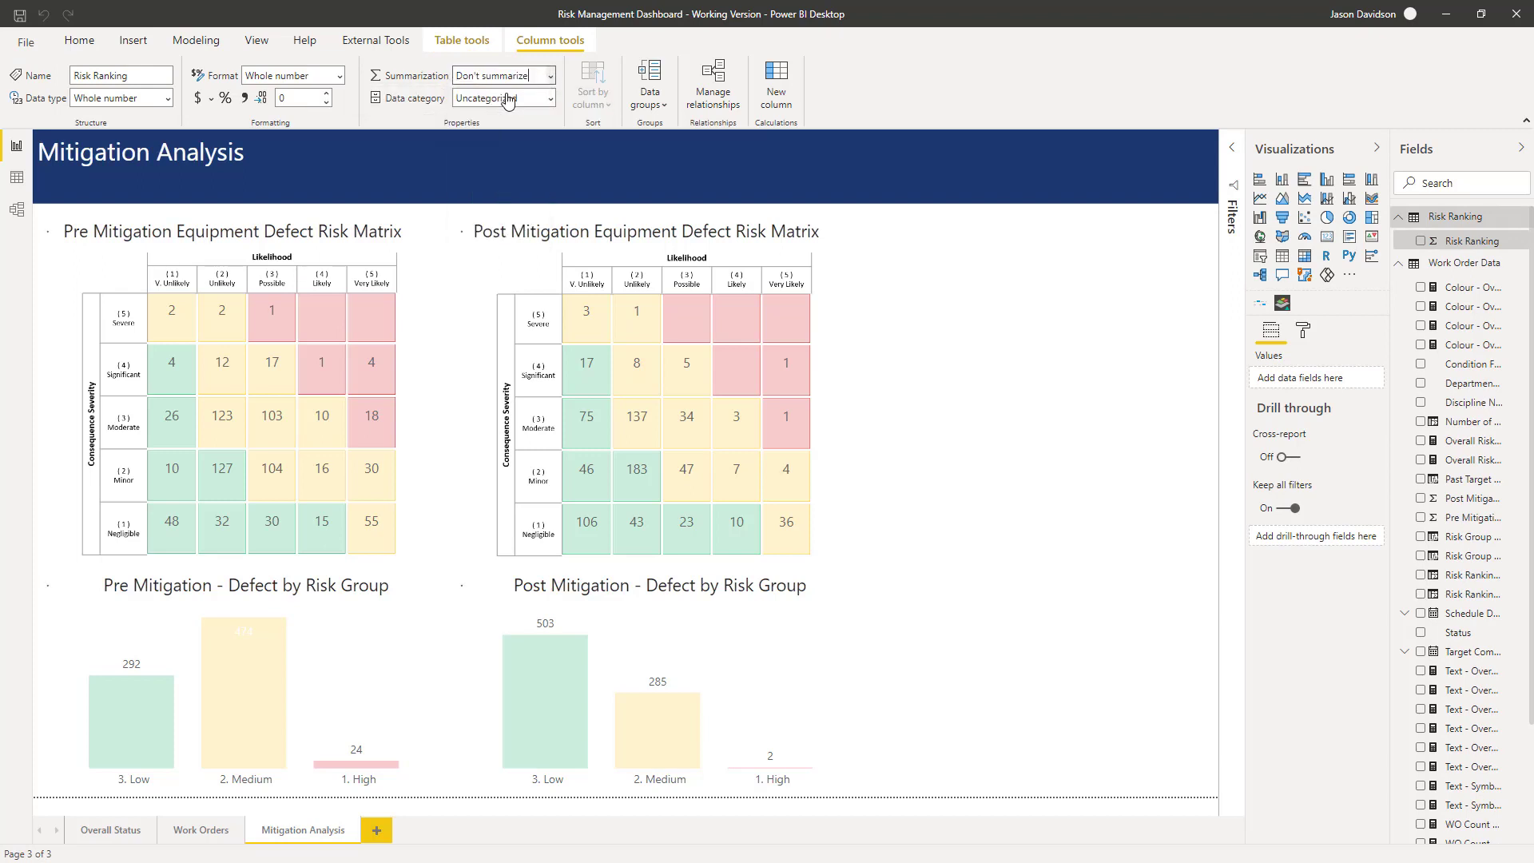
click(481, 76)
In the model, relate Risk Ranking to both Risk Ranking Post Mitigation and Risk Ranking Pre Mitigation in the Work Order Data table
click(17, 210)
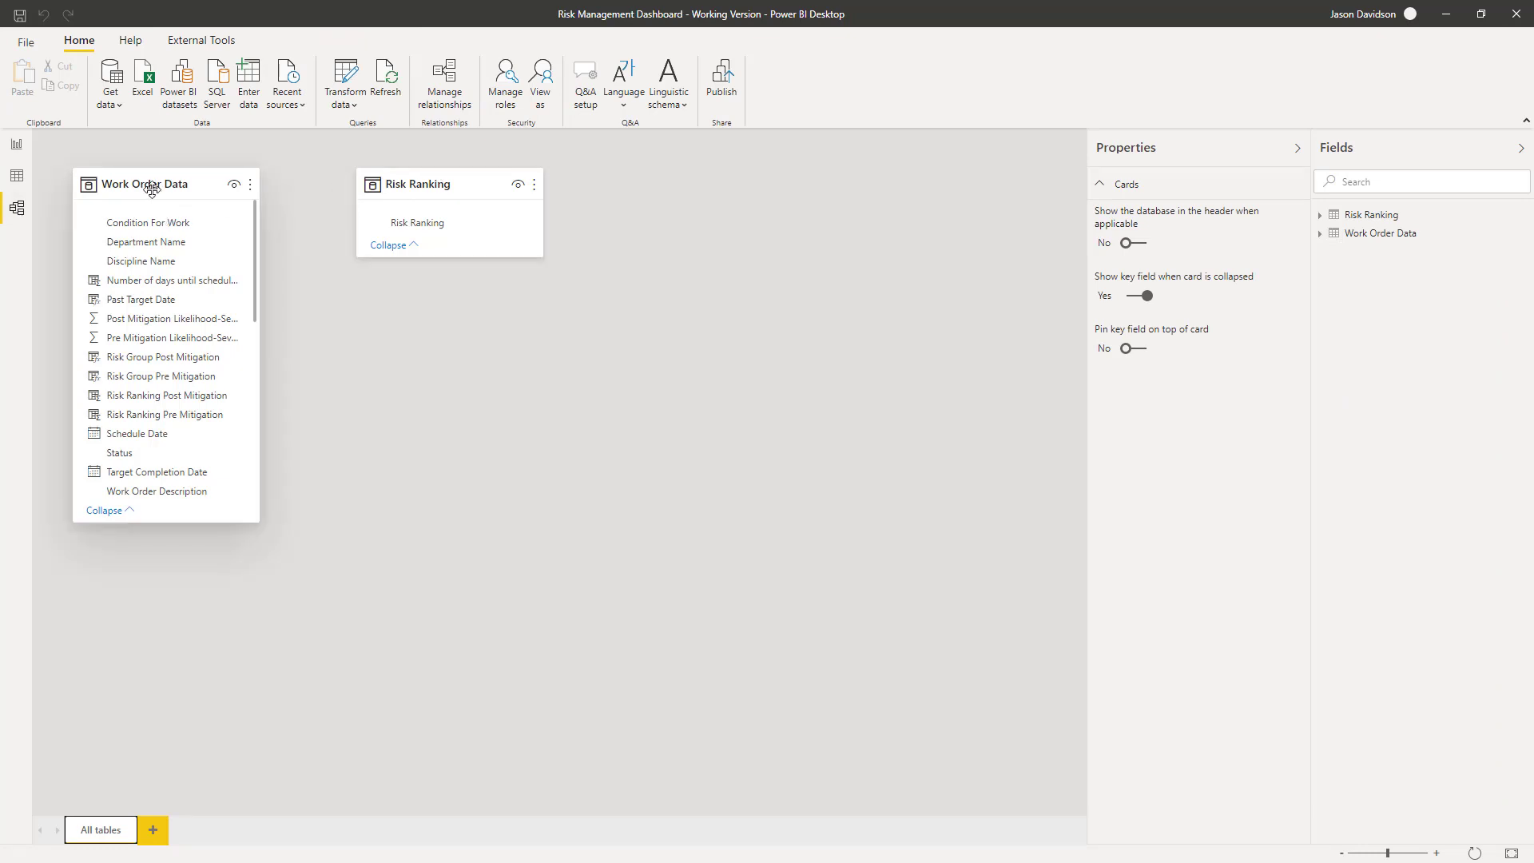
drag(152, 190, 526, 336)
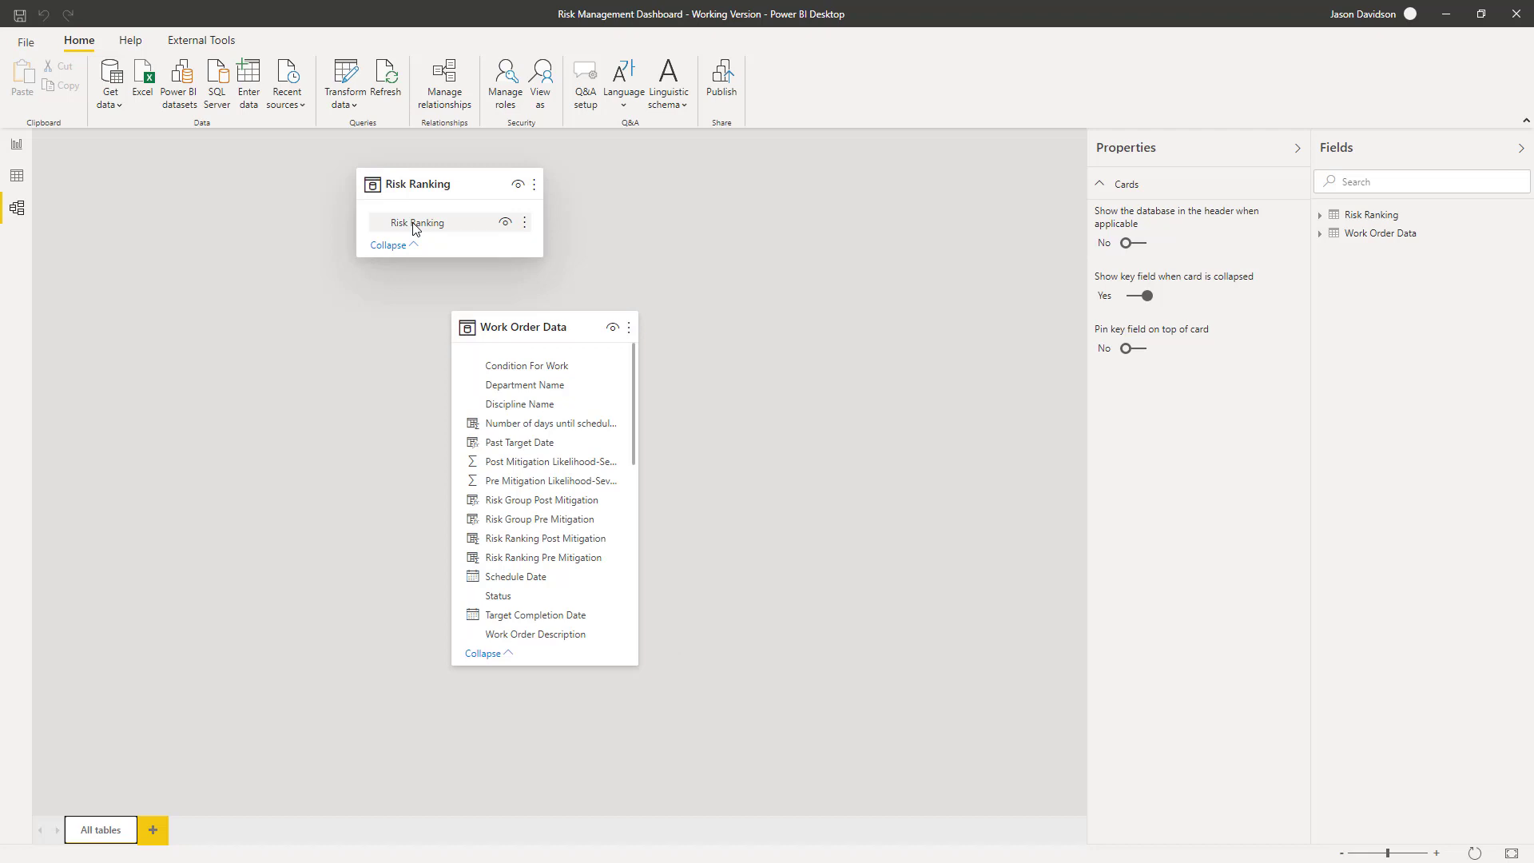
drag(414, 227, 542, 547)
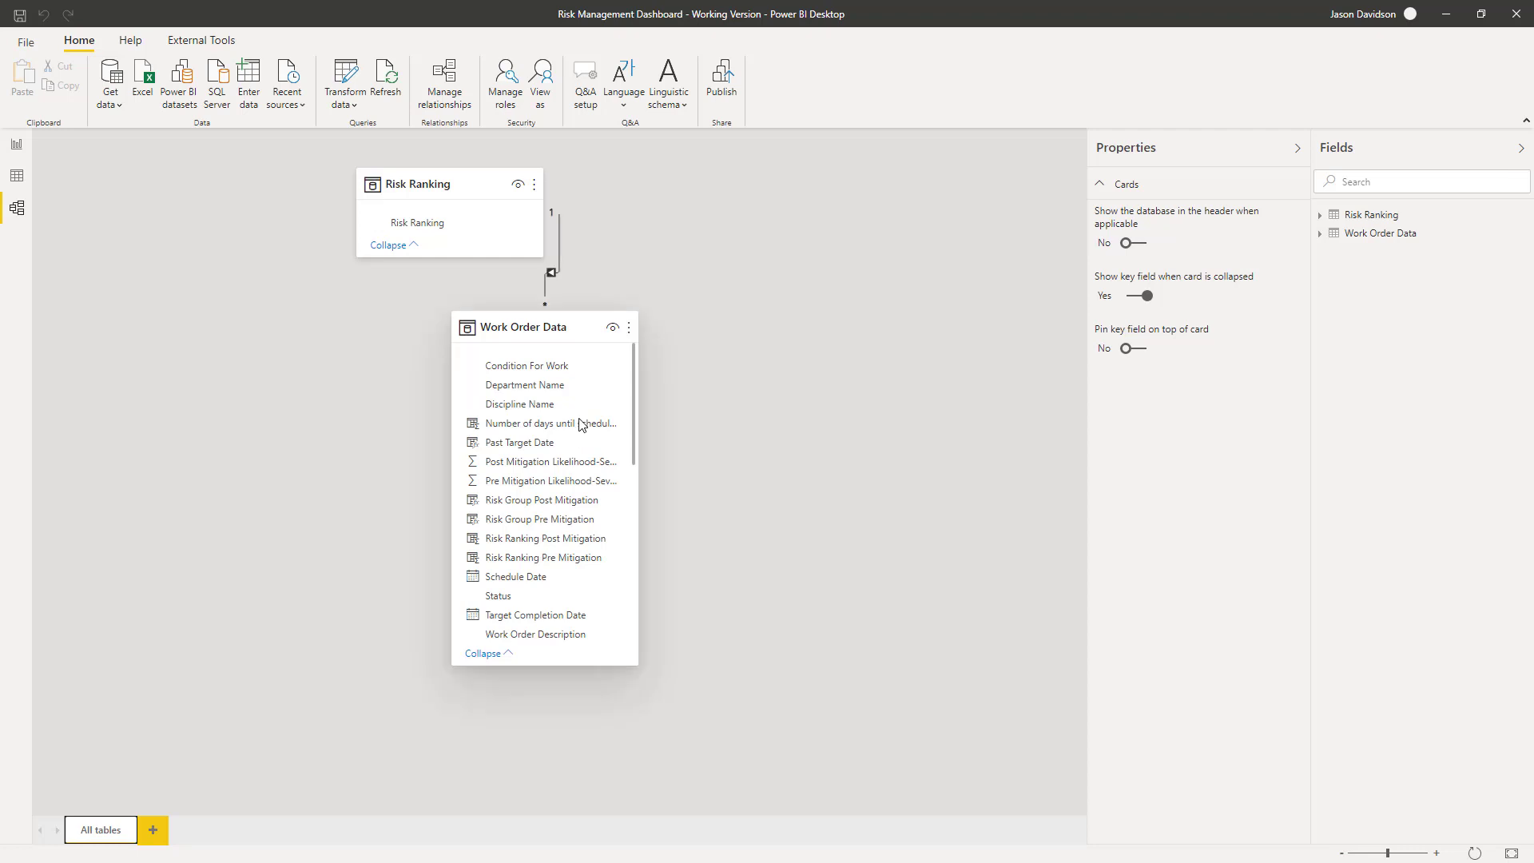
drag(572, 322, 687, 300)
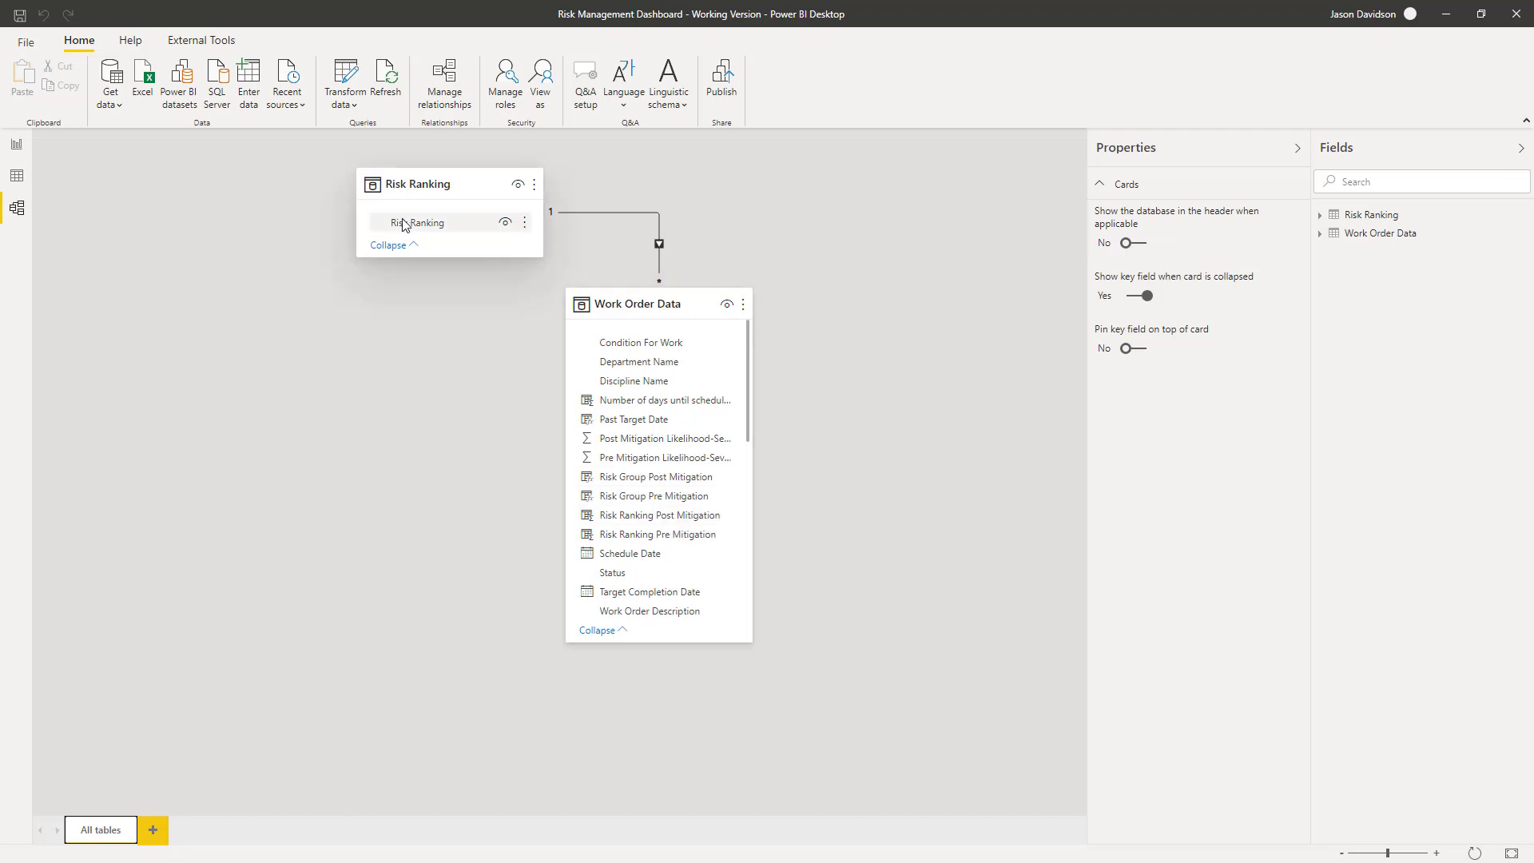
drag(404, 224, 675, 540)
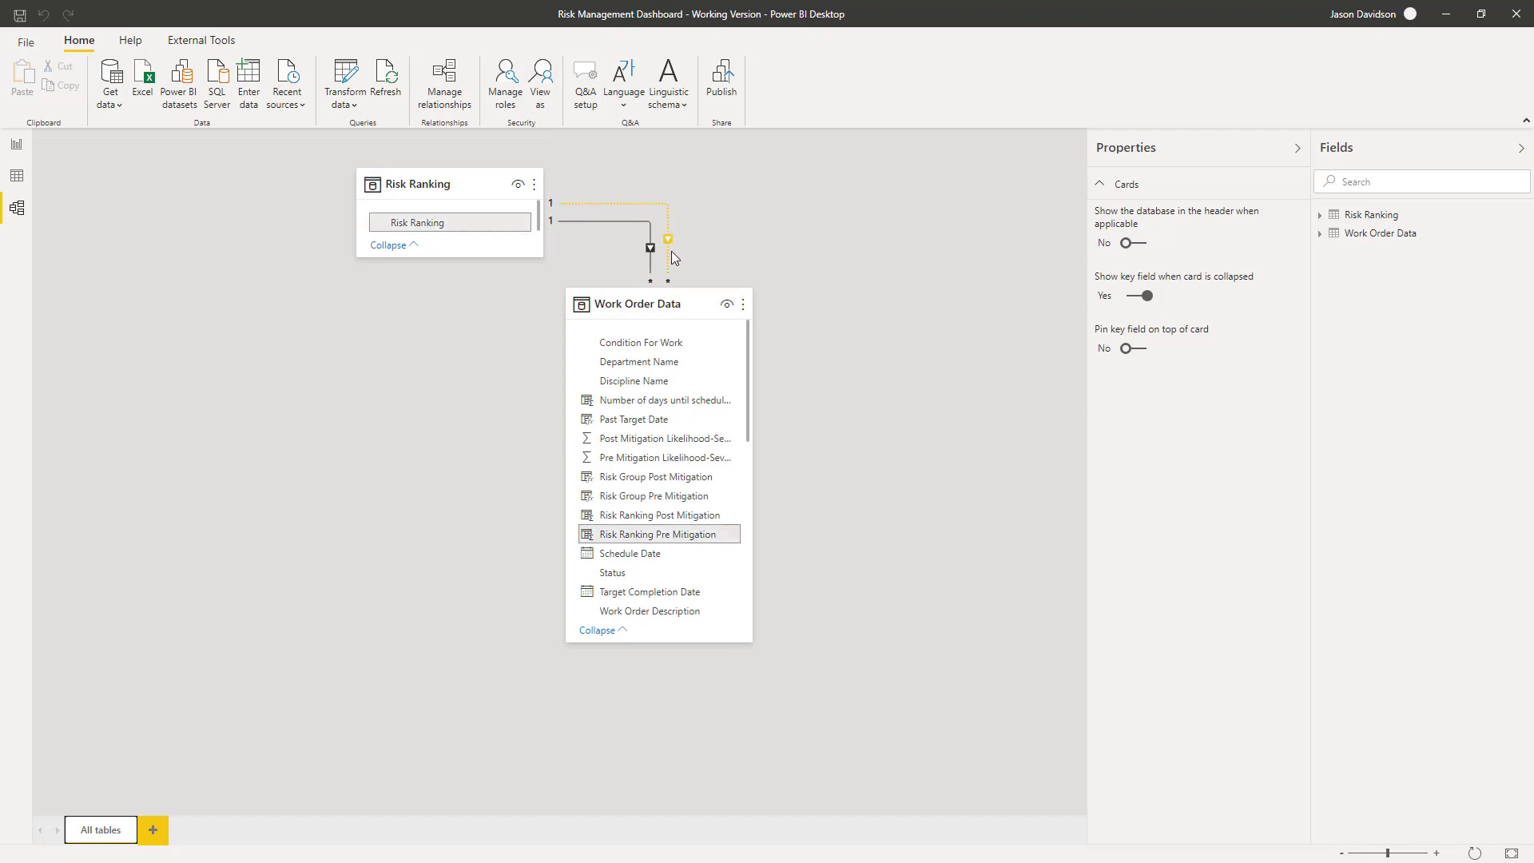
Try to make the relationship between Risk Ranking and Risk Ranking Pre Mitigation active
double_click(665, 205)
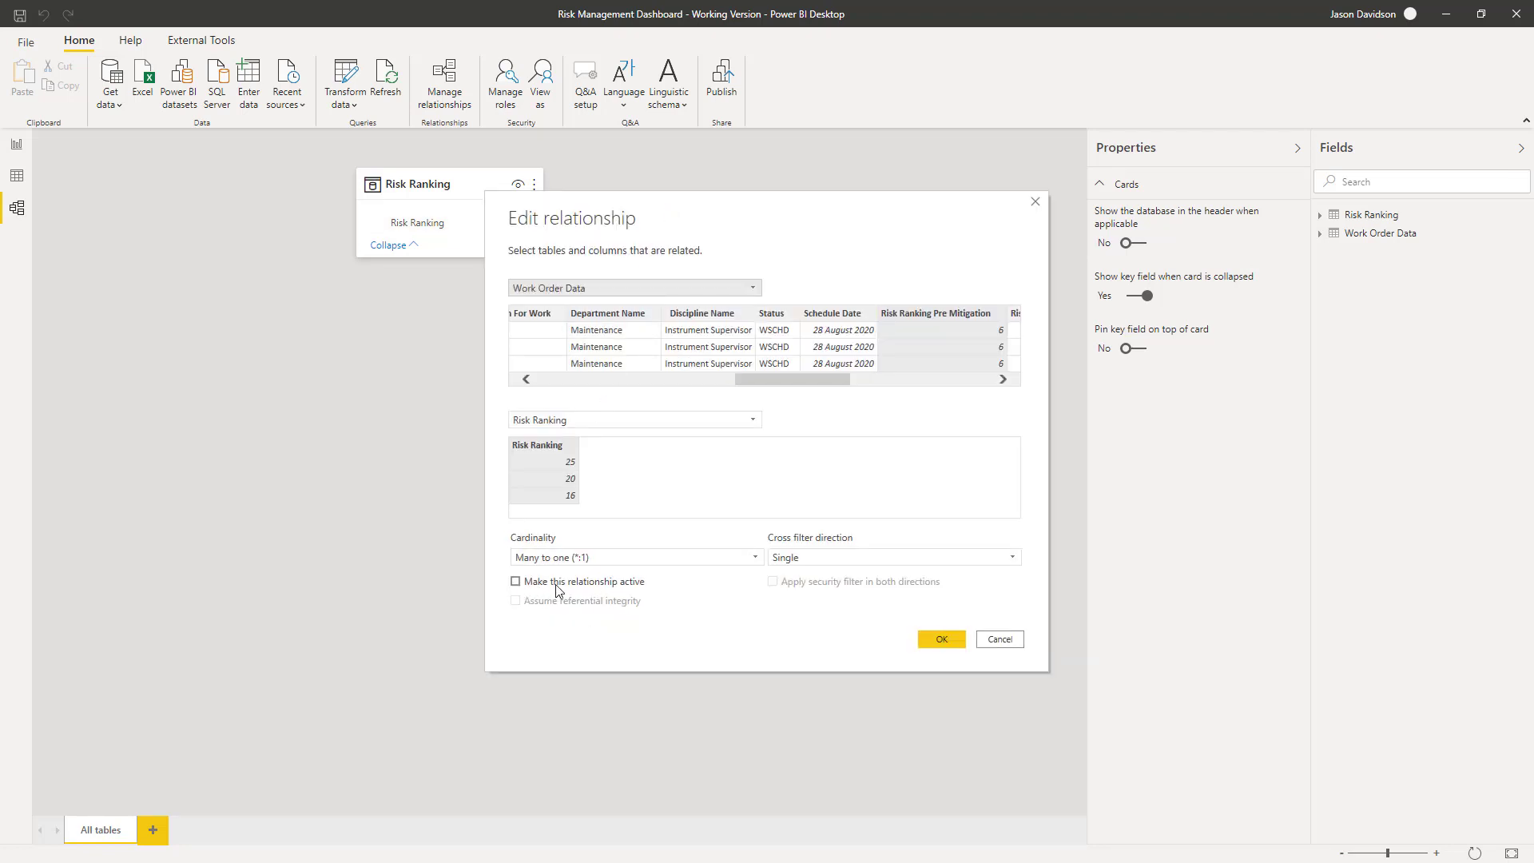
click(515, 582)
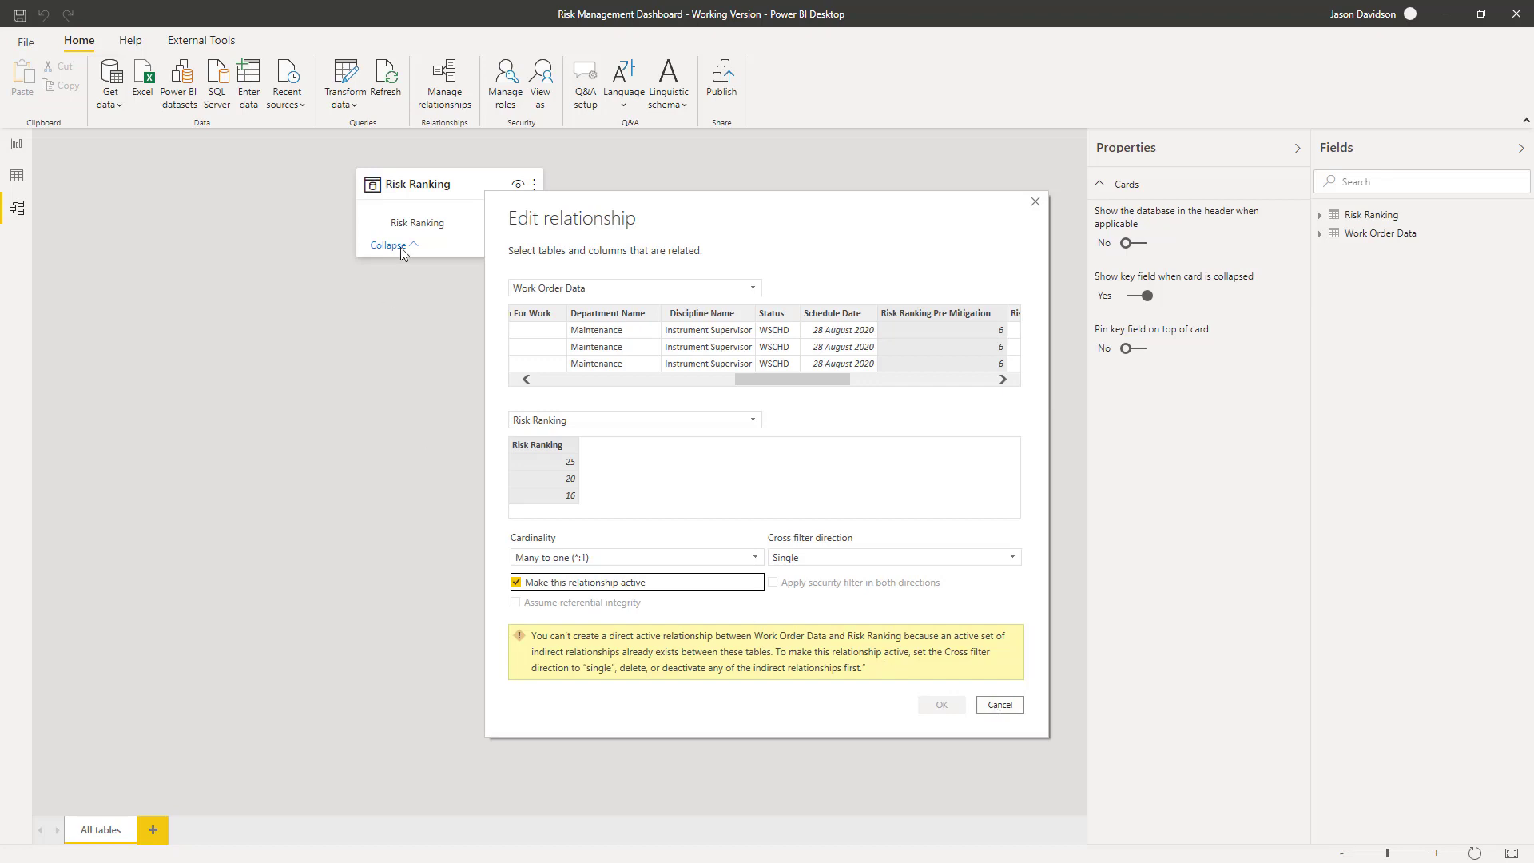
click(999, 704)
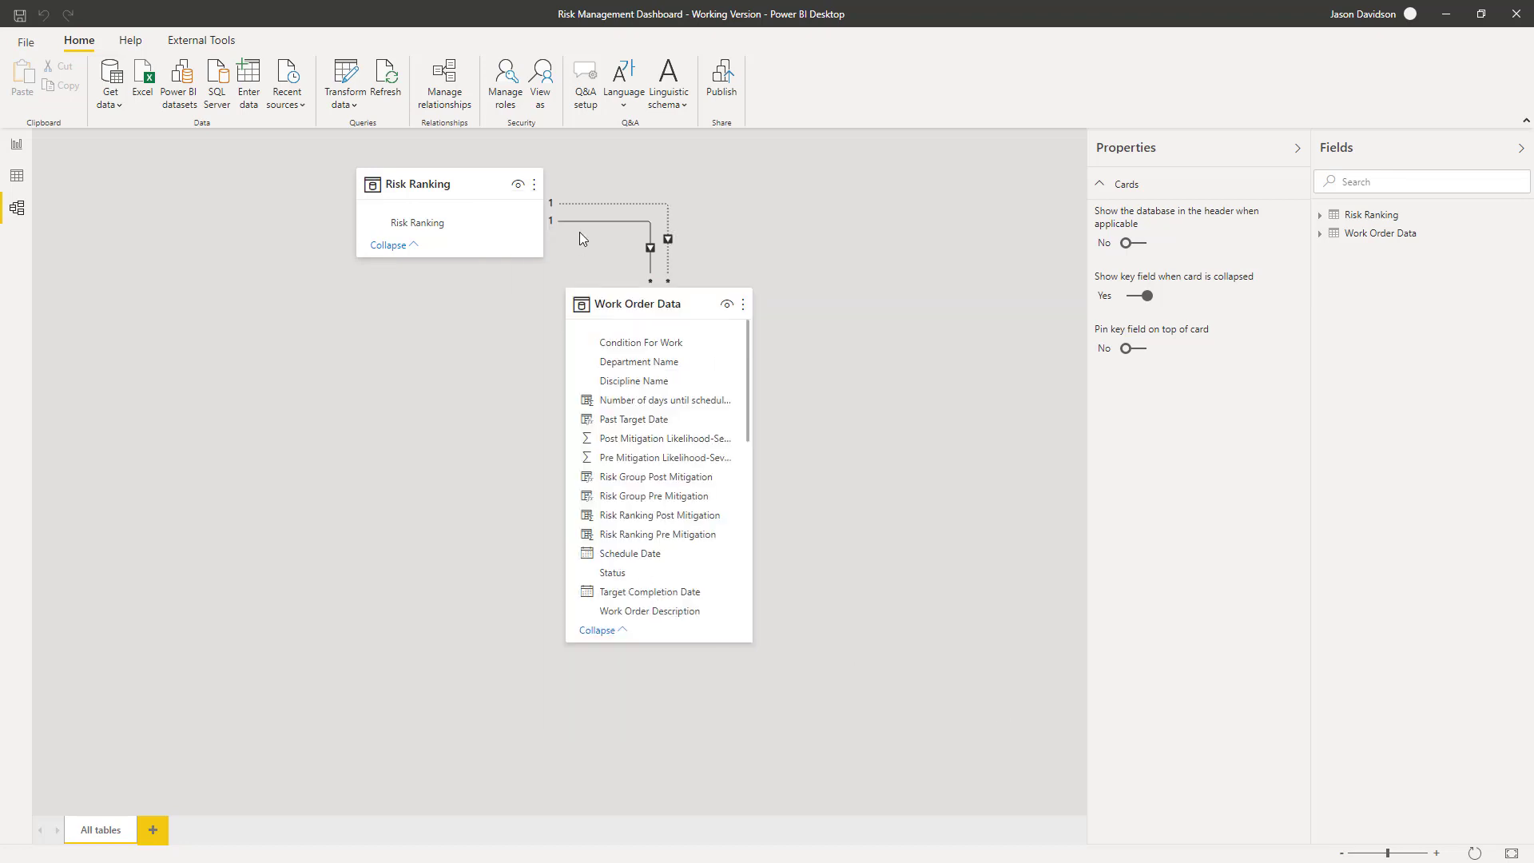
Add a table visual to the Mitigation Analysis page with Risk Ranking sorted in descending order and the WO Count - CW measure
click(17, 145)
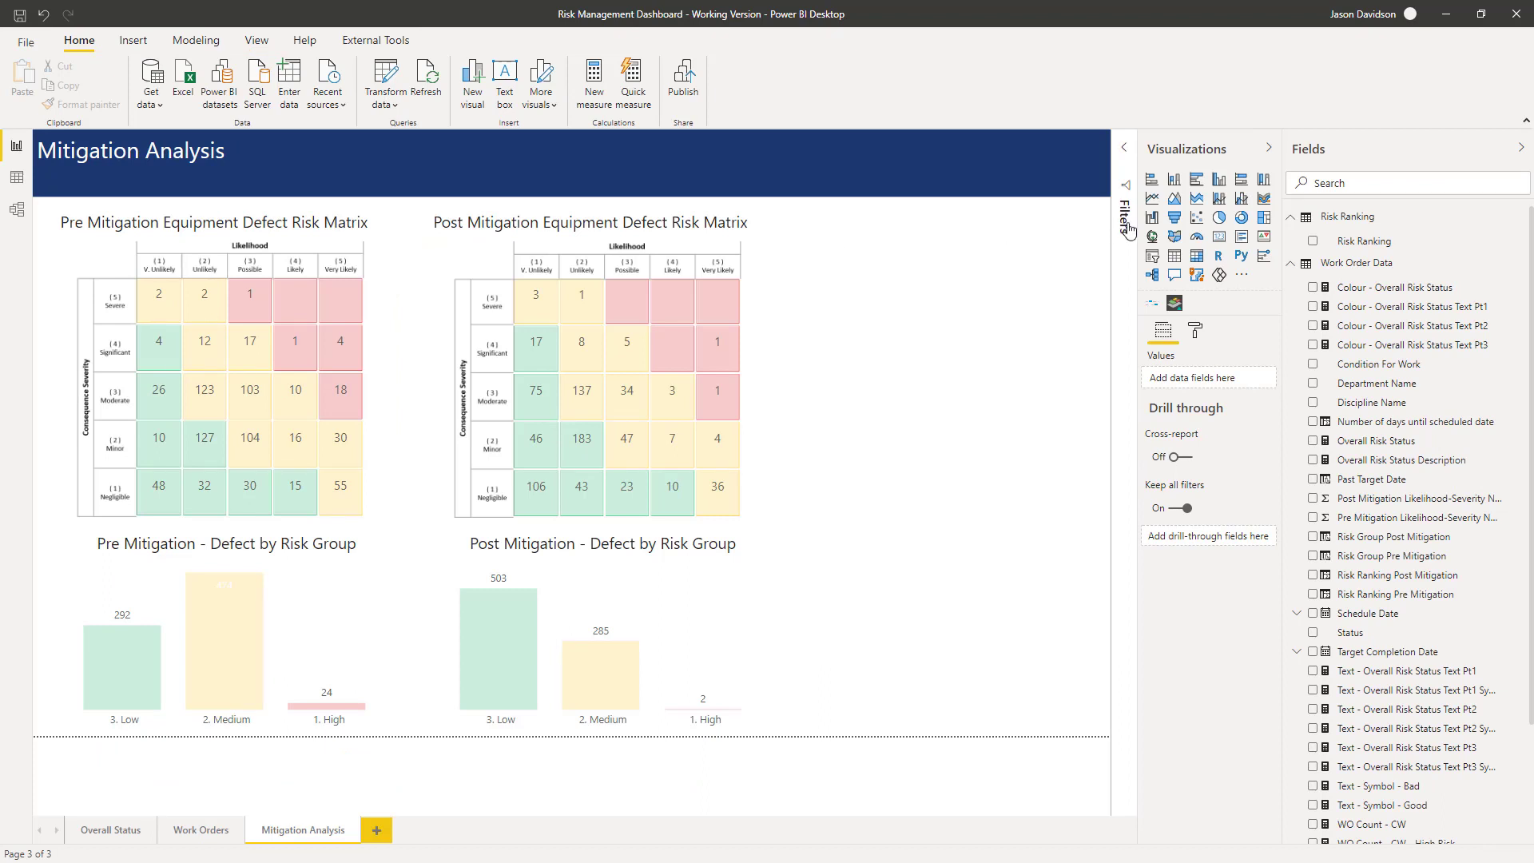
click(1178, 255)
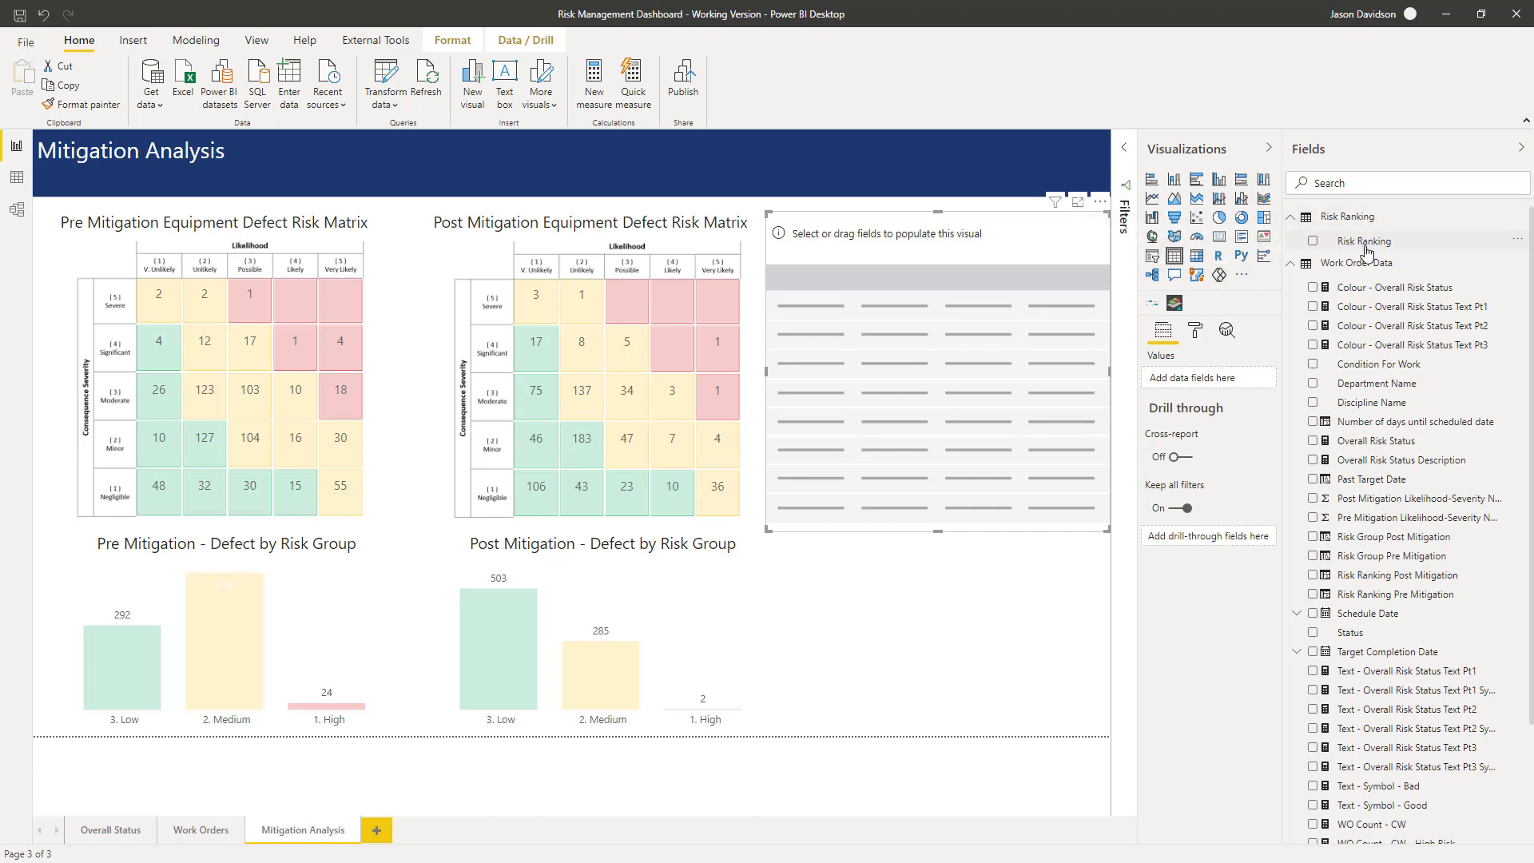
drag(1367, 253, 873, 336)
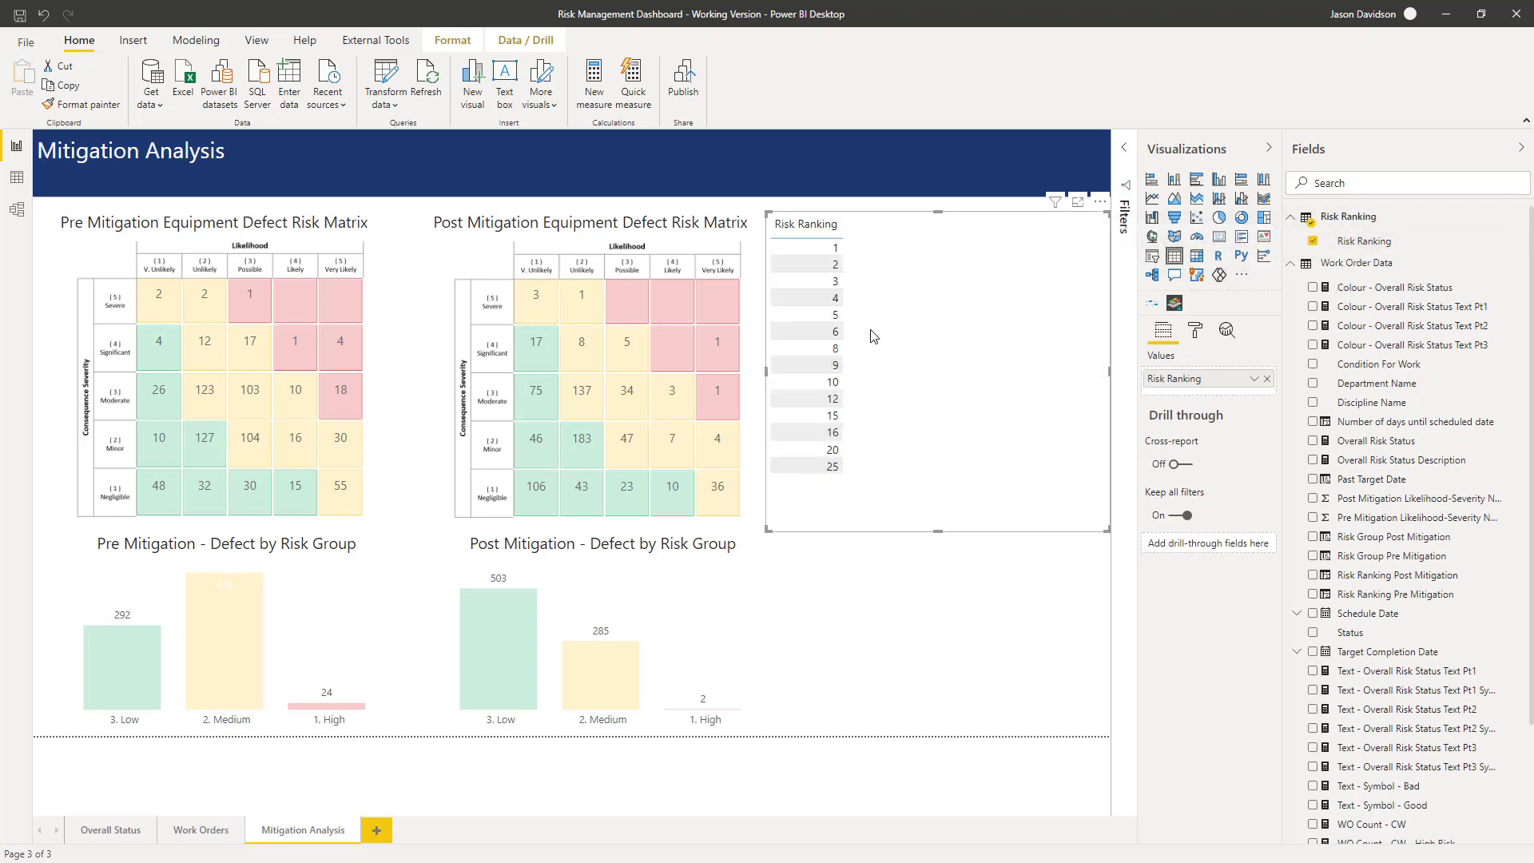
click(808, 224)
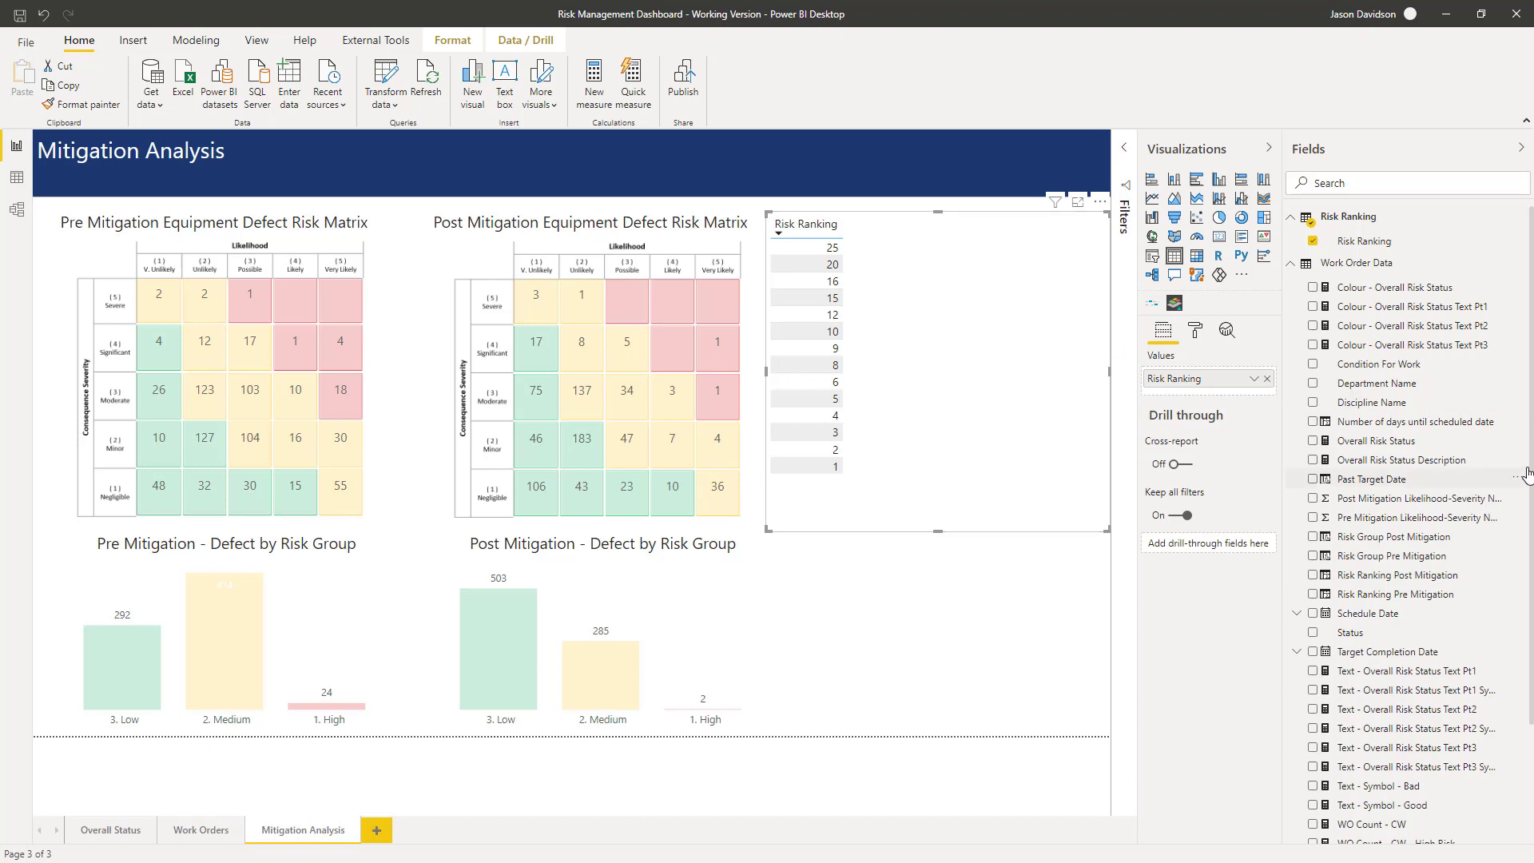
drag(1528, 473, 1528, 632)
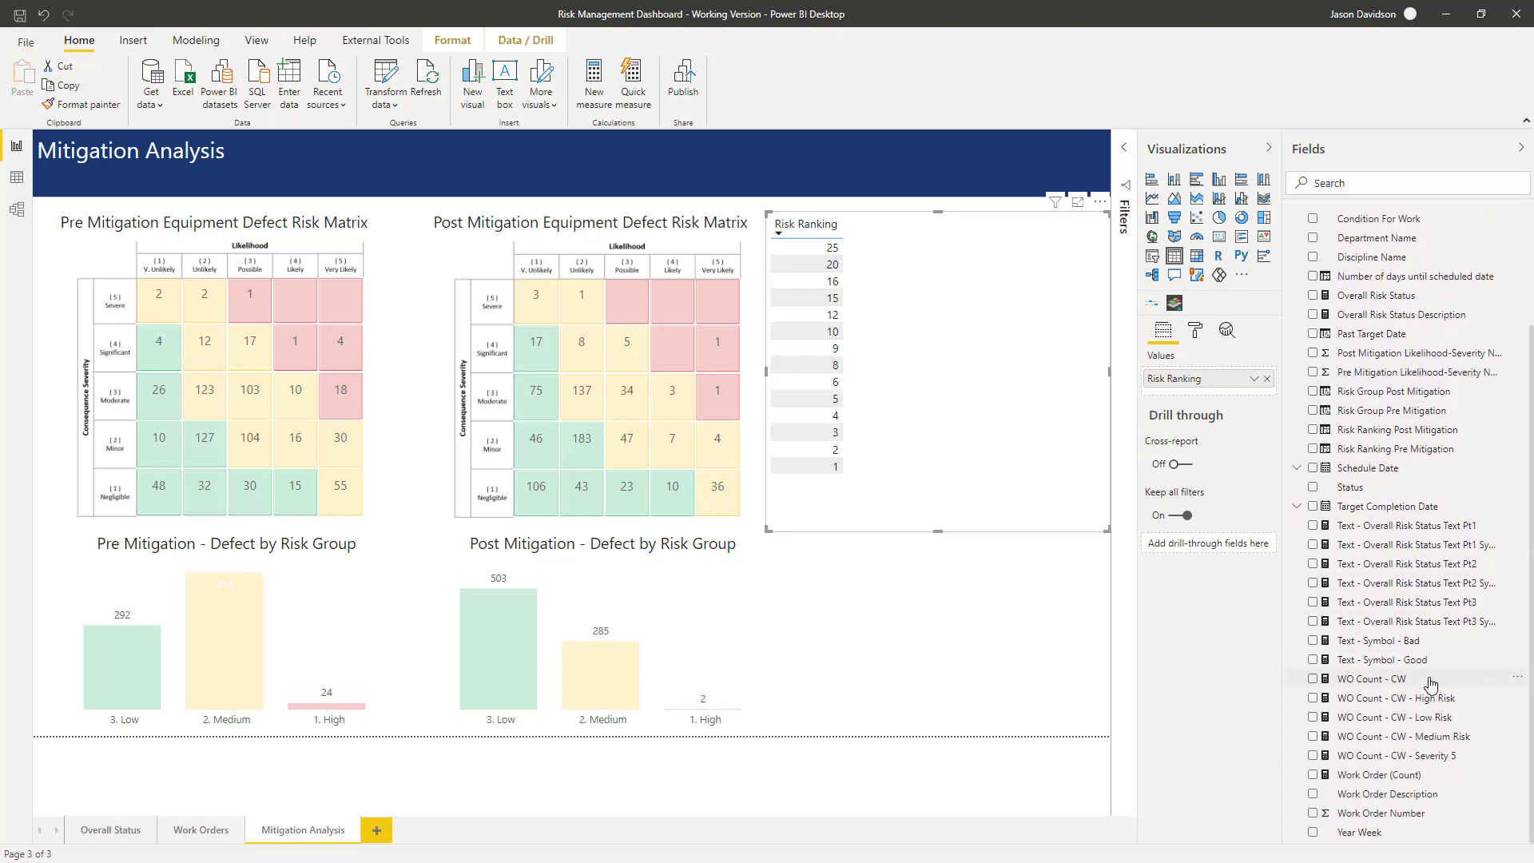
drag(1364, 686, 1207, 398)
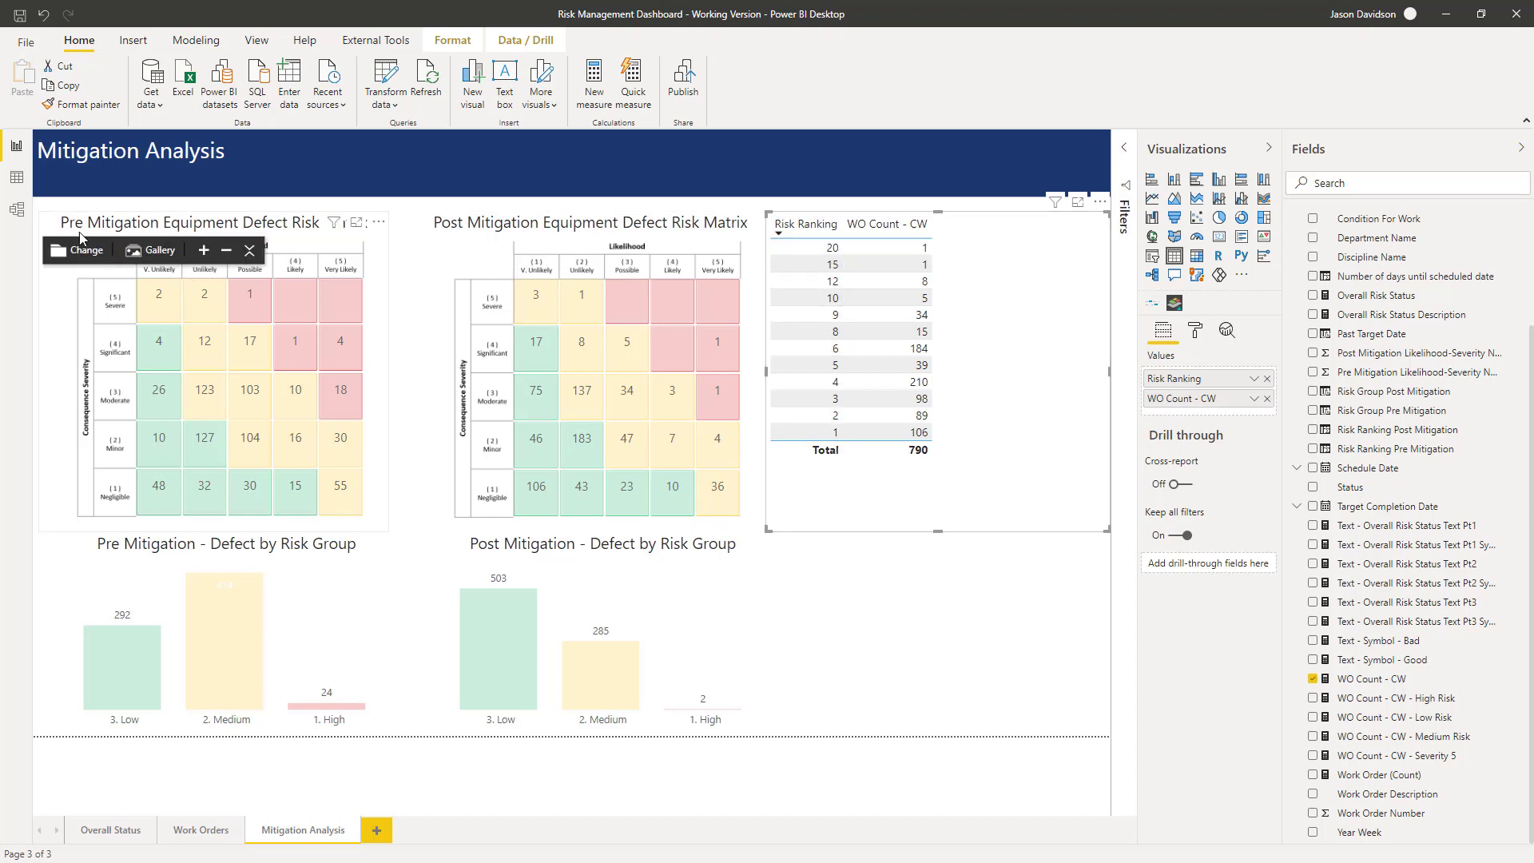
Check in the model which Work Order Data column the active Risk Ranking relationship uses, and return to the report
click(17, 209)
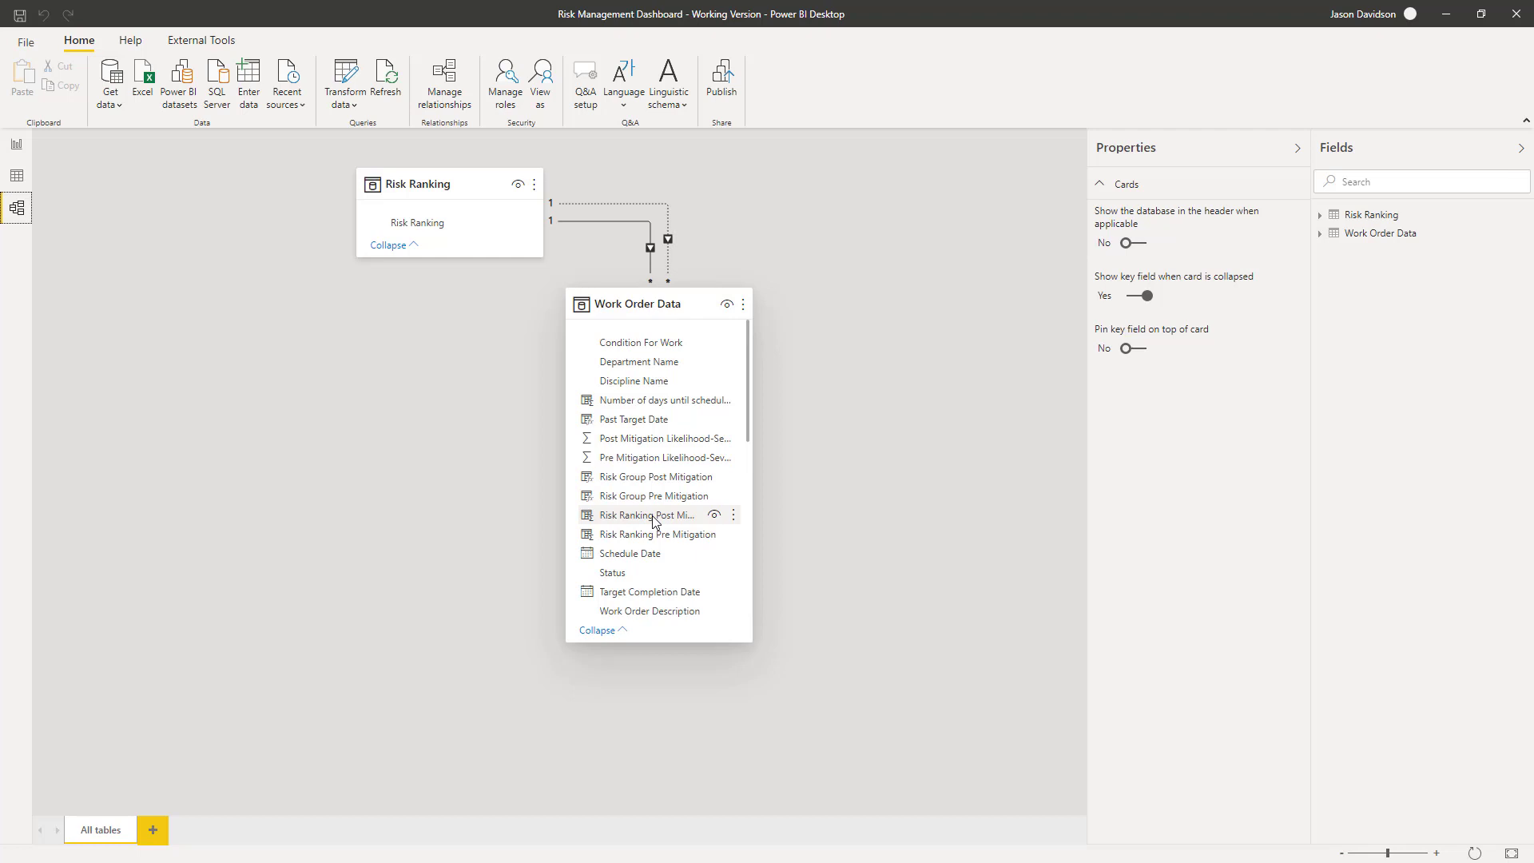
drag(653, 519, 423, 221)
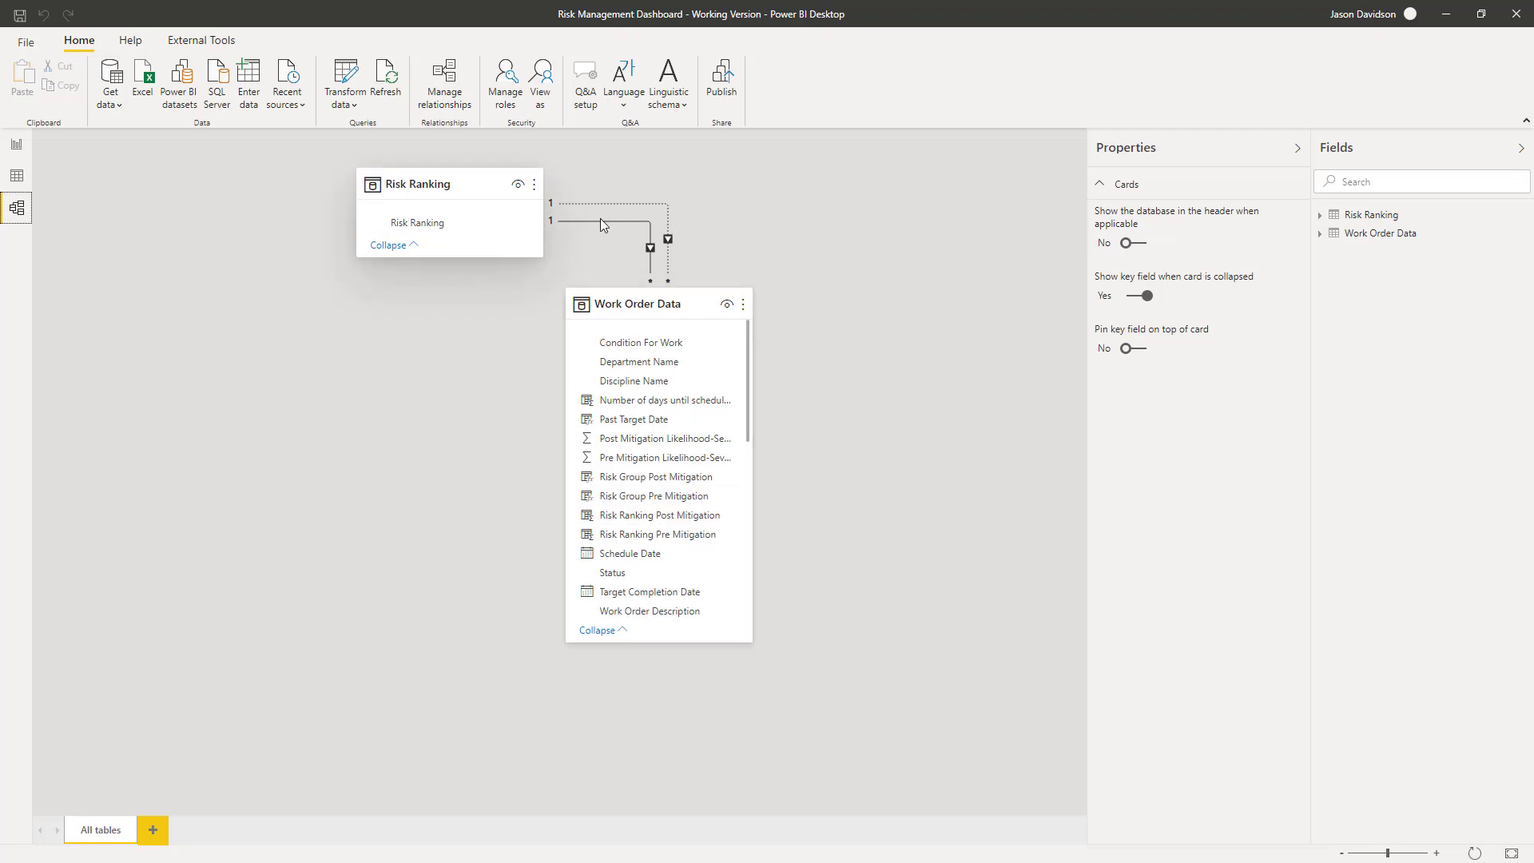
click(16, 144)
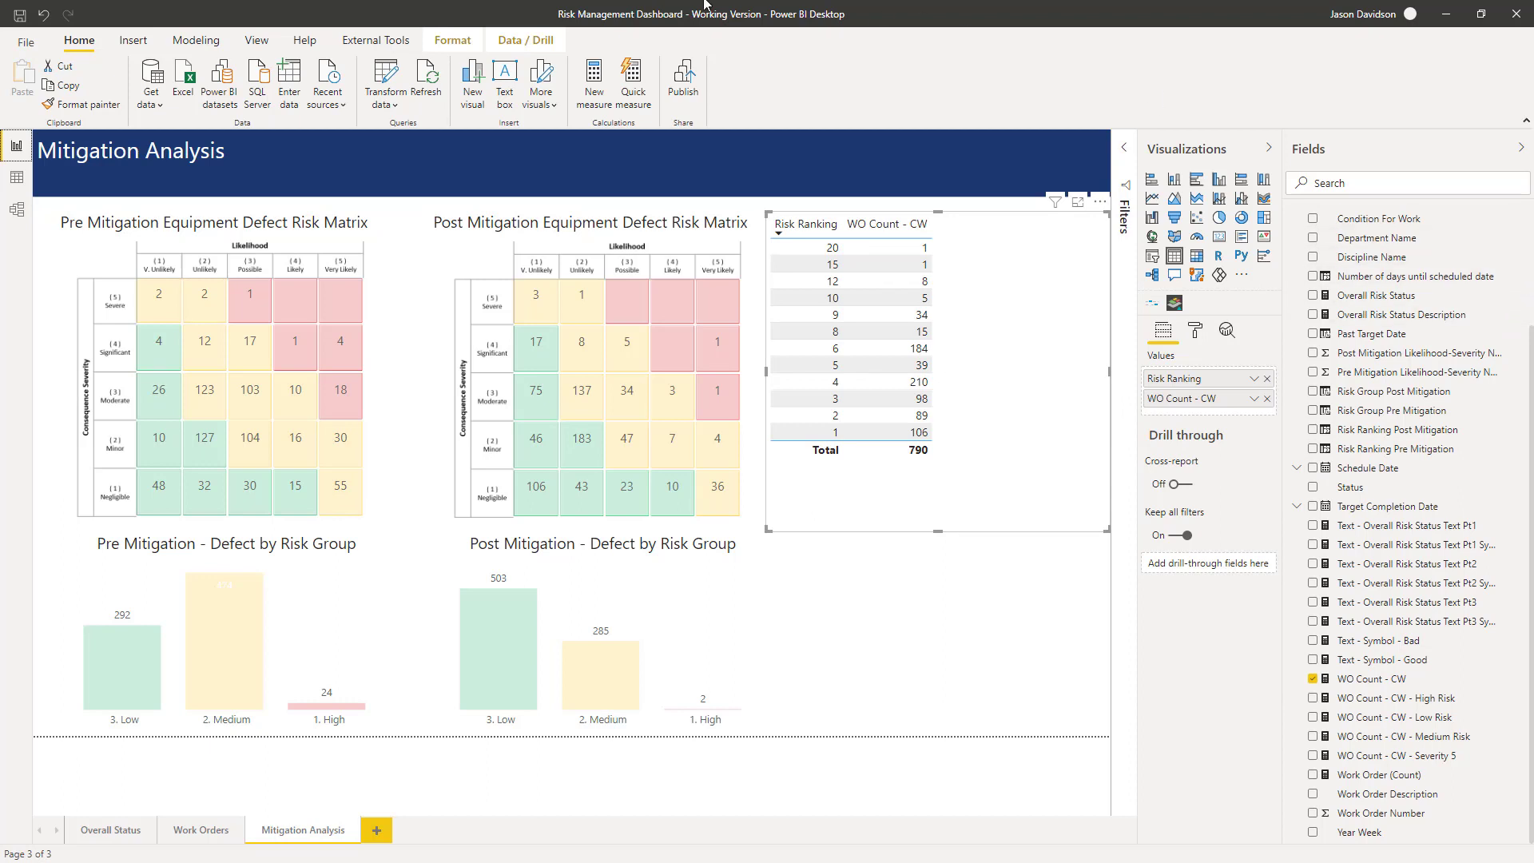
Create a new measure in the Risk Ranking table and enlarge the formula text for editing
click(595, 85)
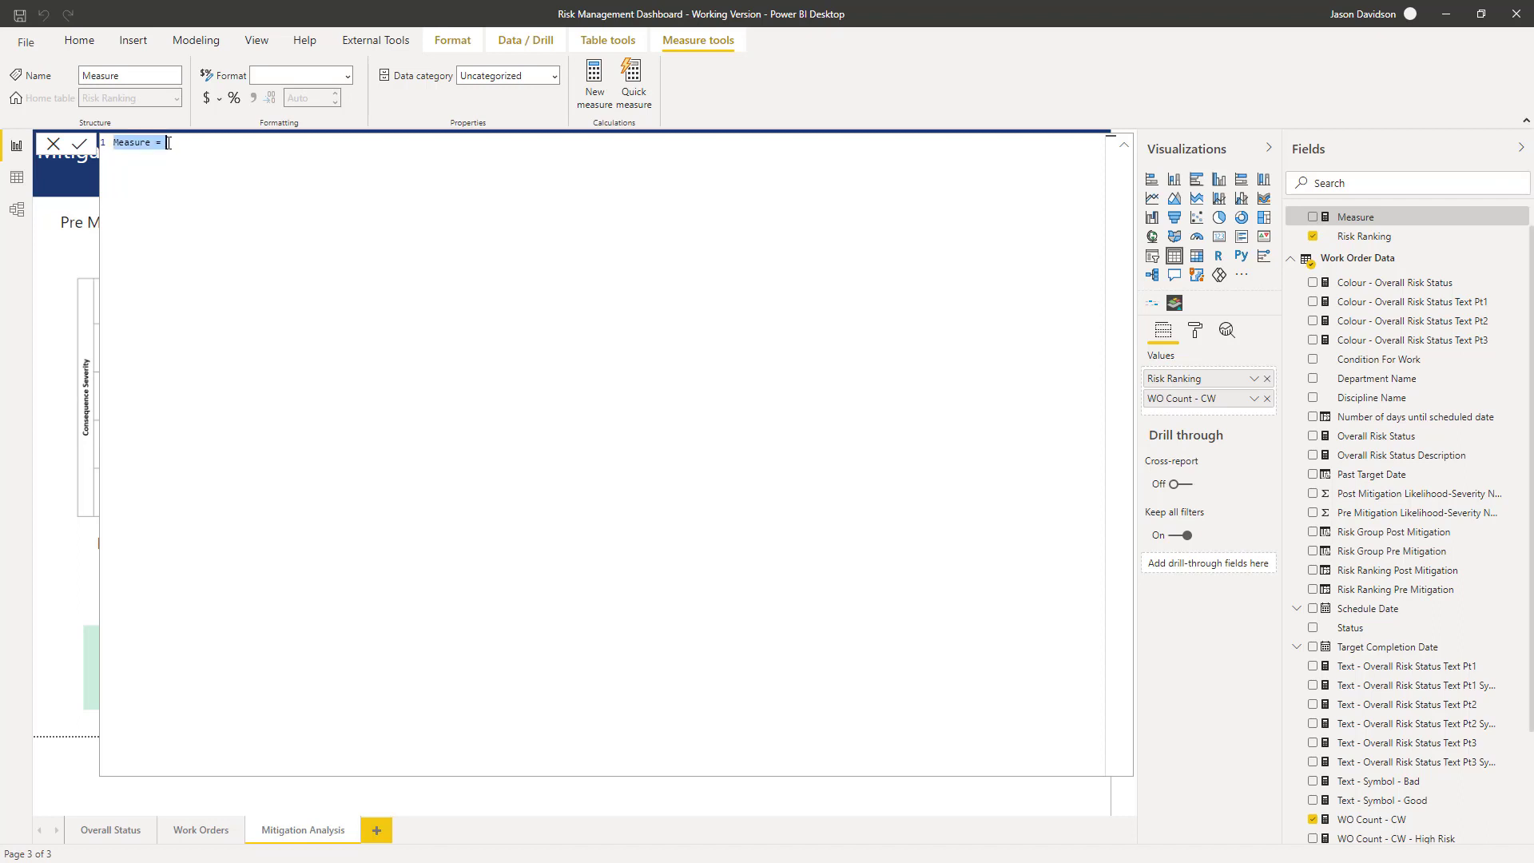
ctrl+scroll(168, 142, up, 4)
key(ctrl+v)
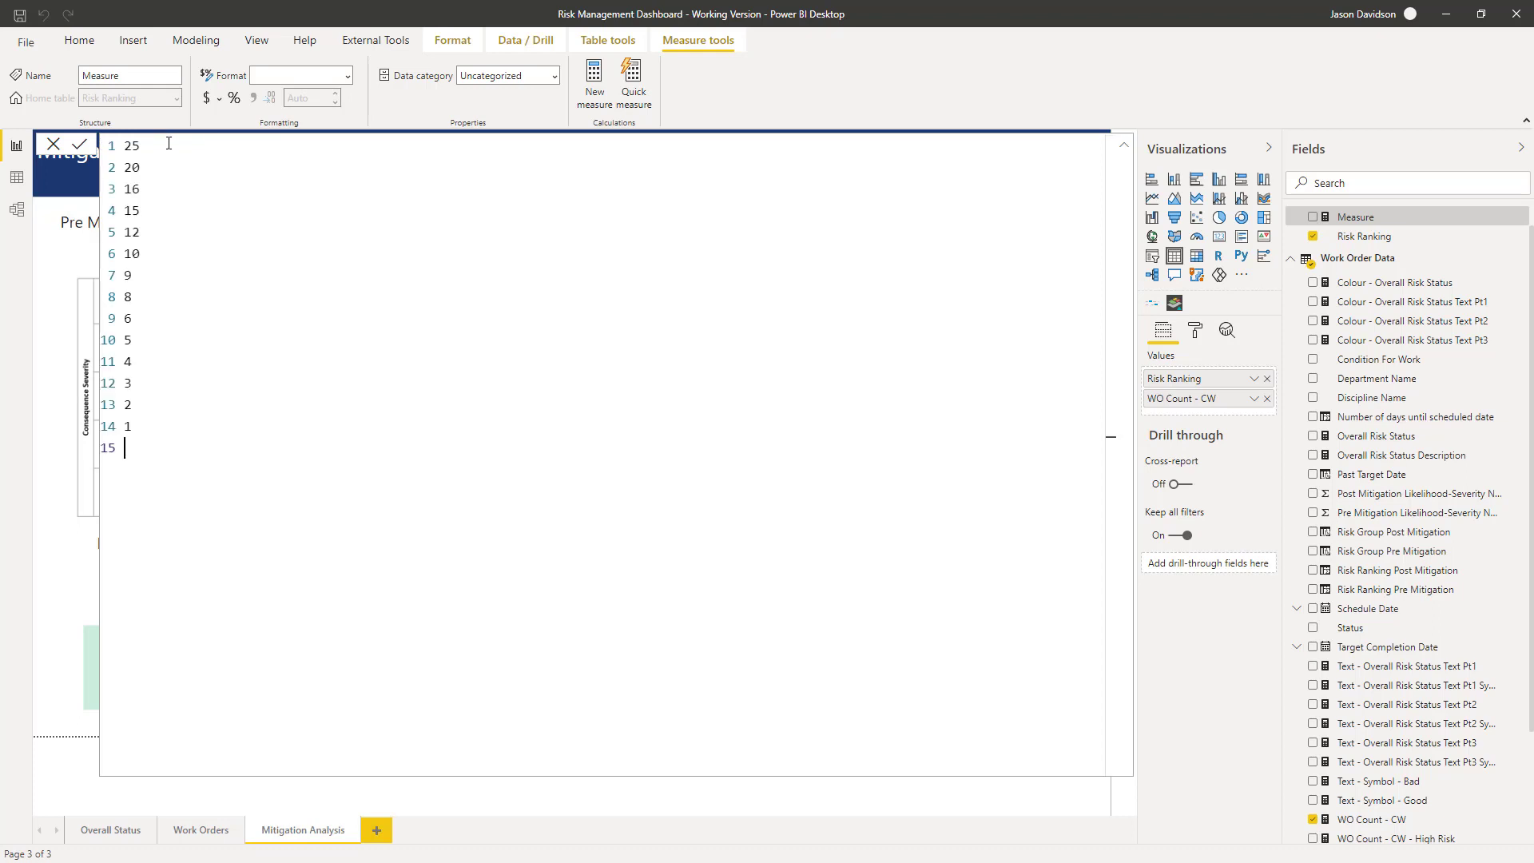
drag(117, 454, 75, 60)
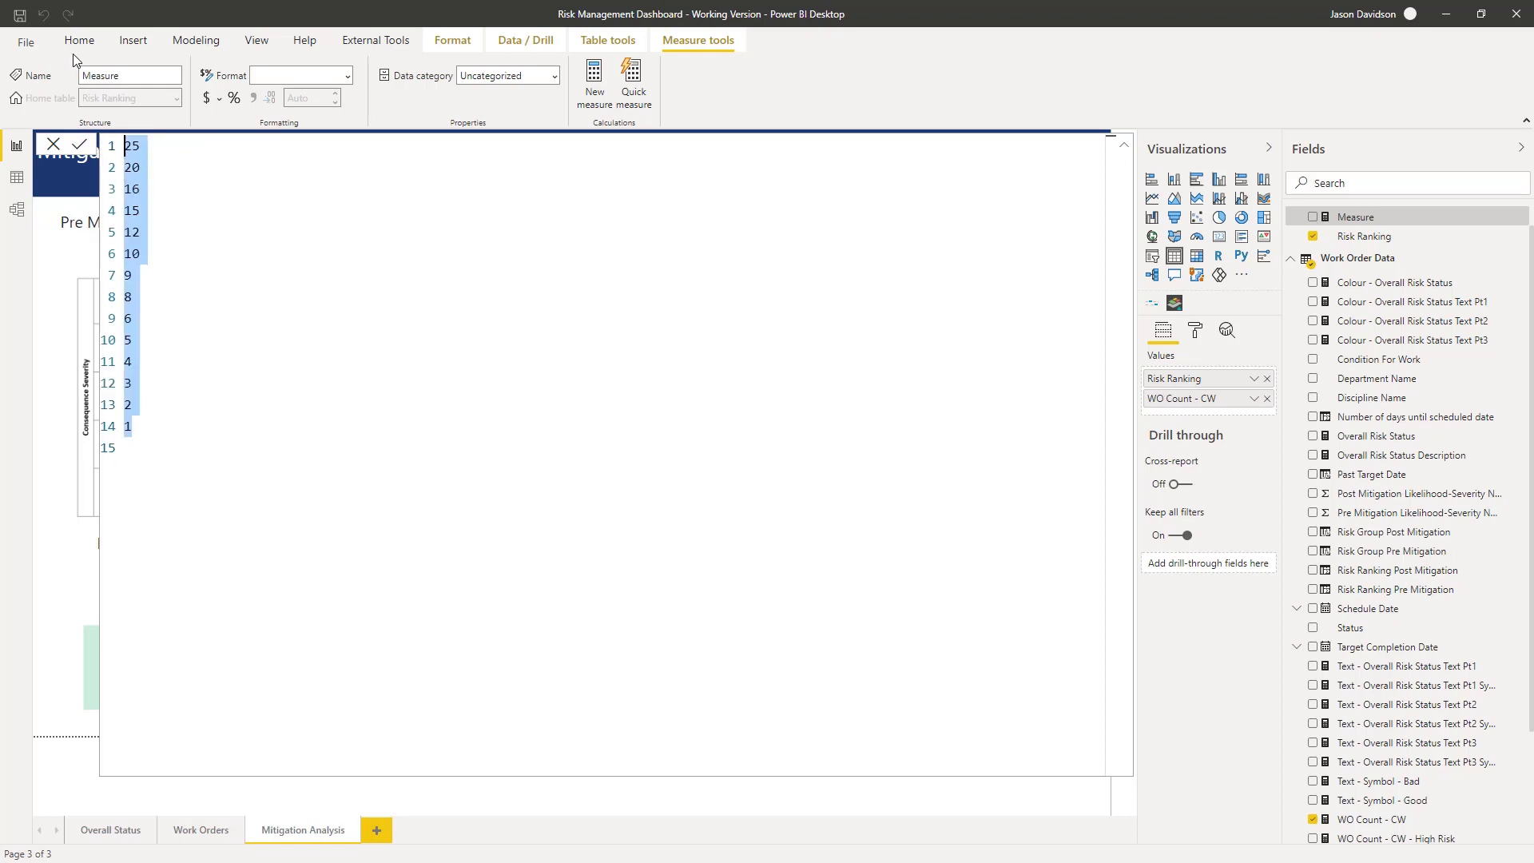
key(Delete)
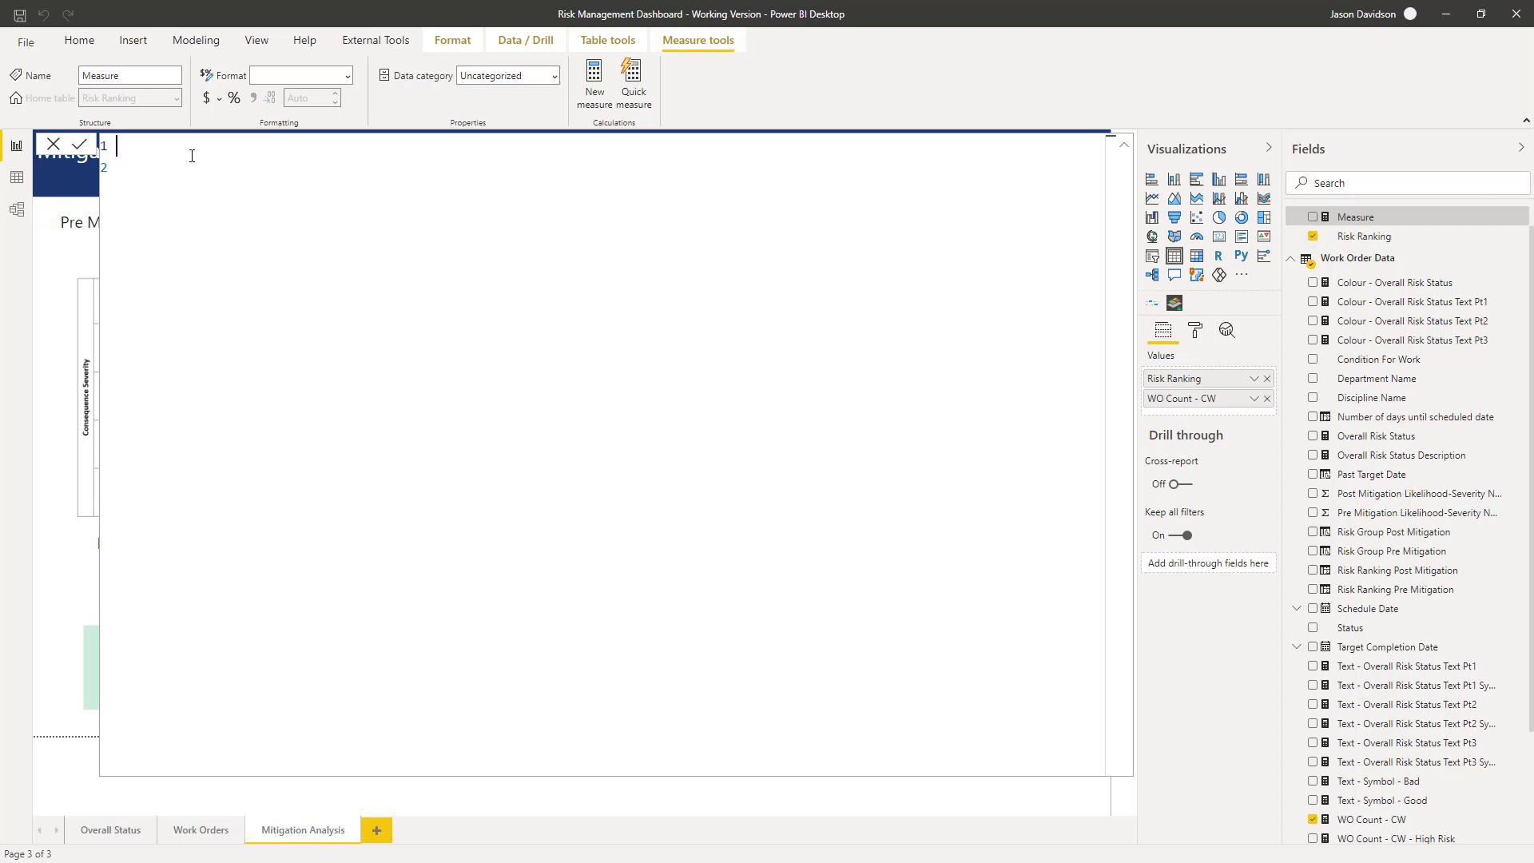
Define the measure as WO Count by Risk Ranking Pre Mitigation = CALCULATE(COUNTROWS('Work Order Data'), USERELATIONSHIP('Risk Ranking'[Risk Ranking], 'Work Order Data'[Risk Ranking Pre Mitigation]))
text(WO Count by Risk Ranking Pre Mitigation = CALCULATE(     COUNTROWS('Work Order Data'),     USERELATIONSHIP('Risk Ranking'[Risk Ranking], 'Work Order Data'[Risk Ranking Pre Mitigation])))
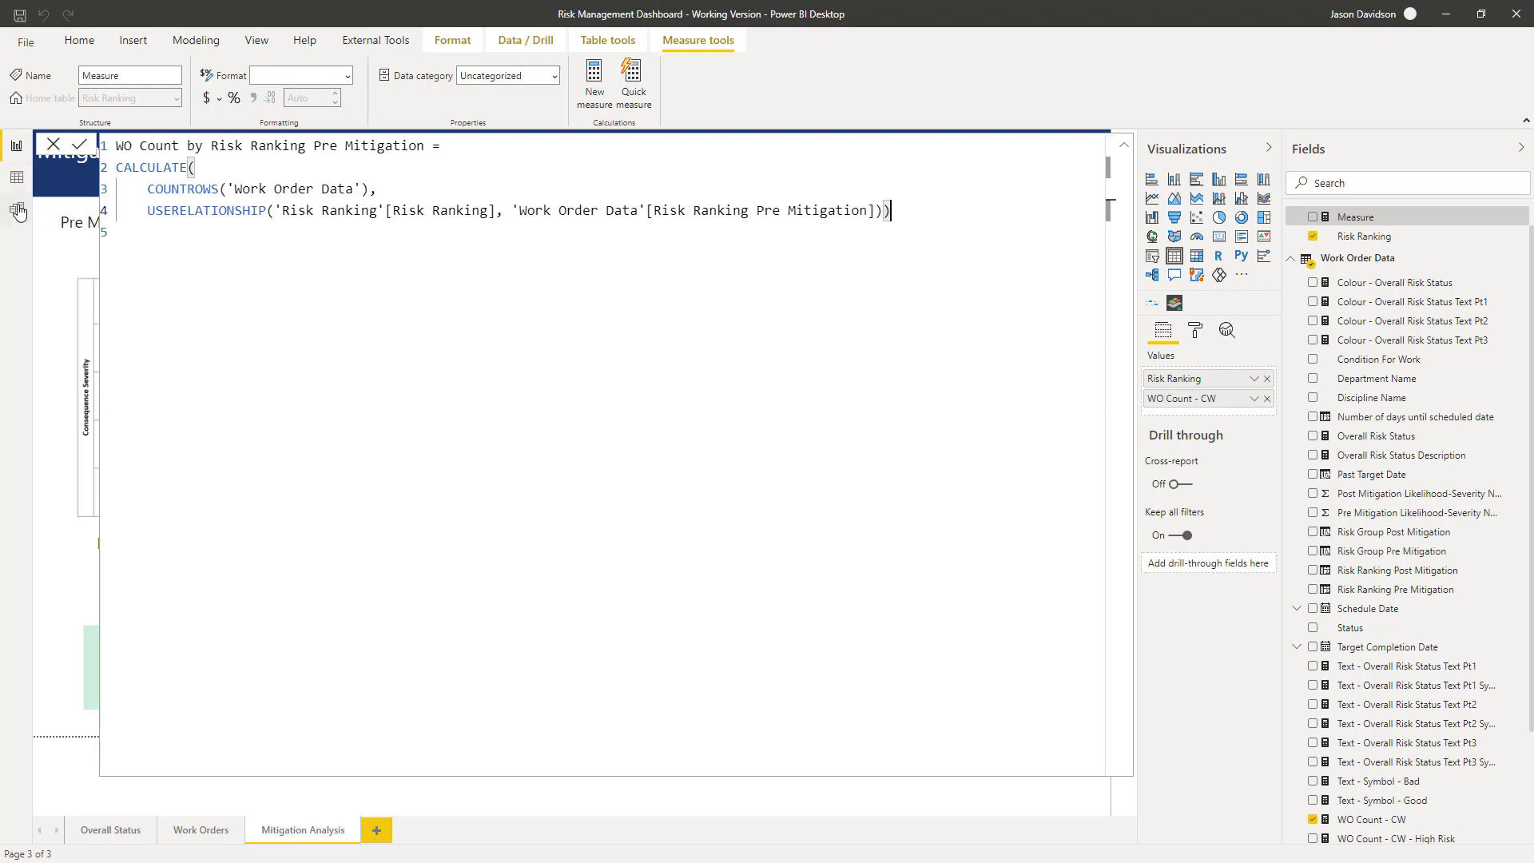
key(Return)
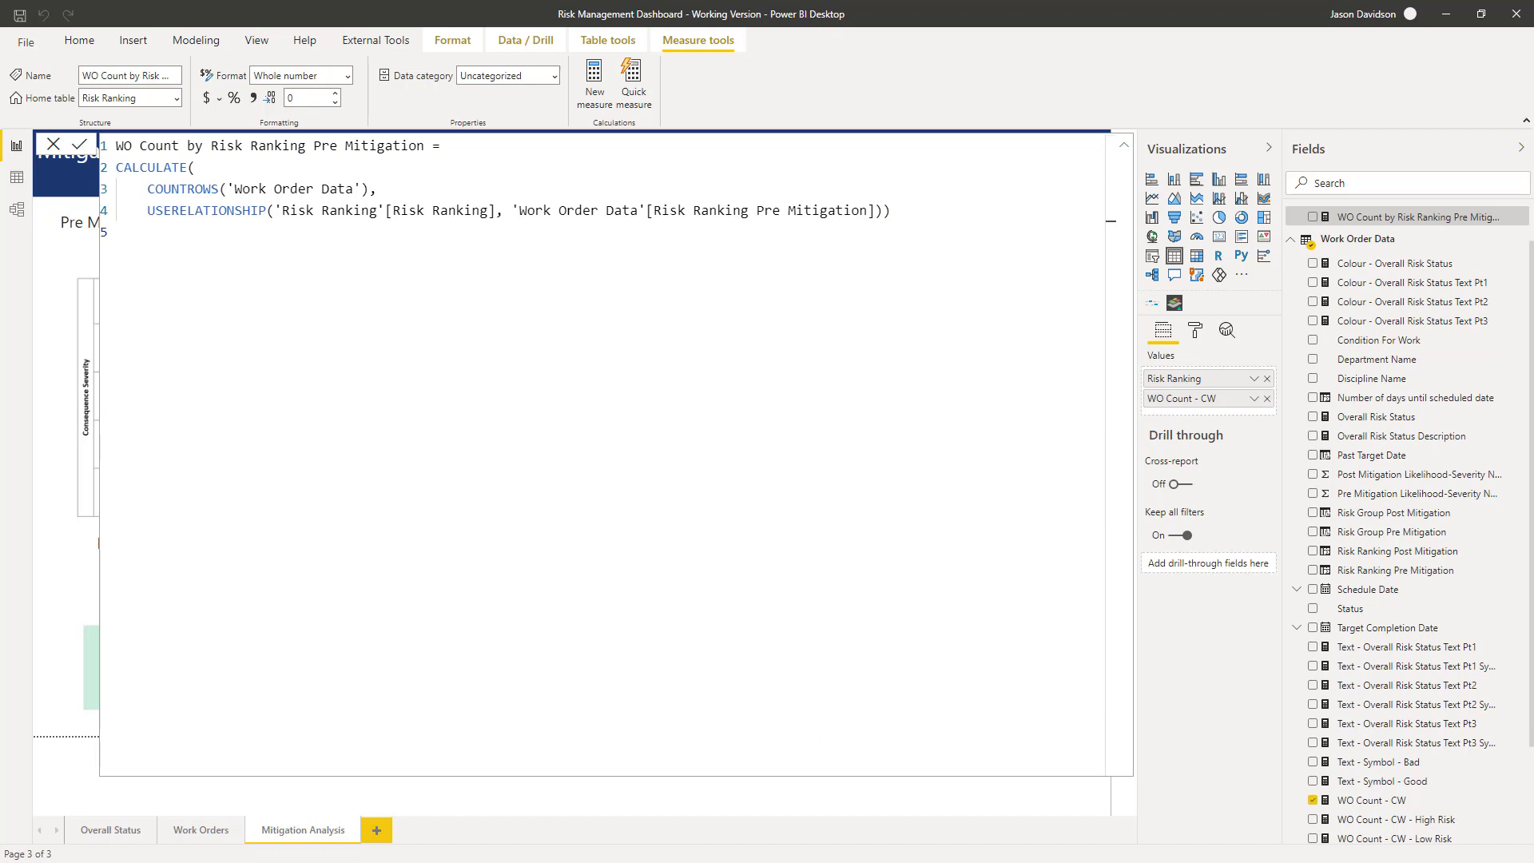
Review the two Risk Ranking relationships in the model and the formula of the pre-mitigation count measure in the report
click(17, 208)
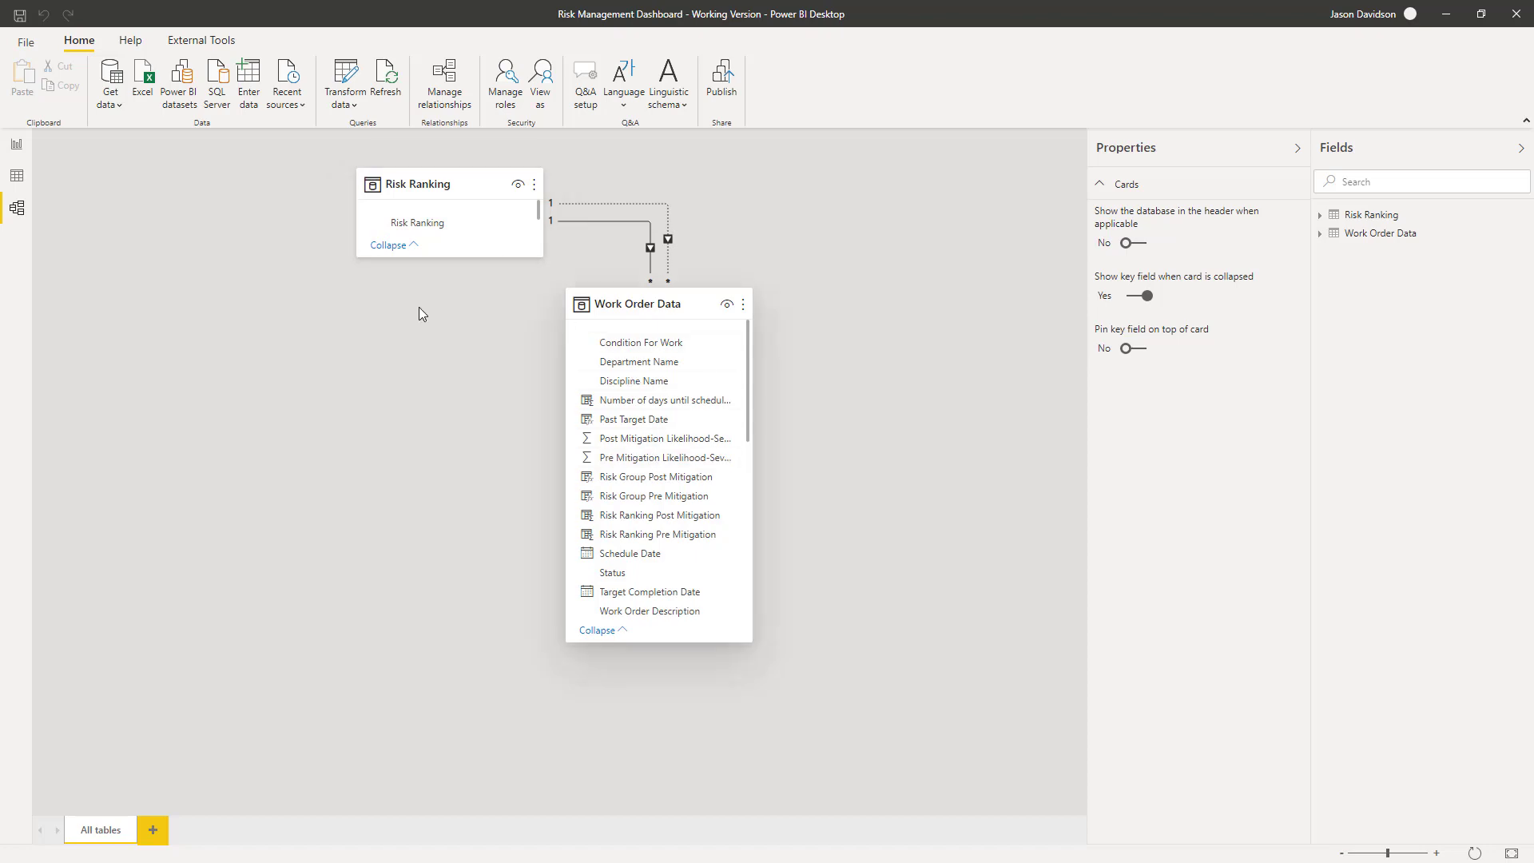
click(17, 147)
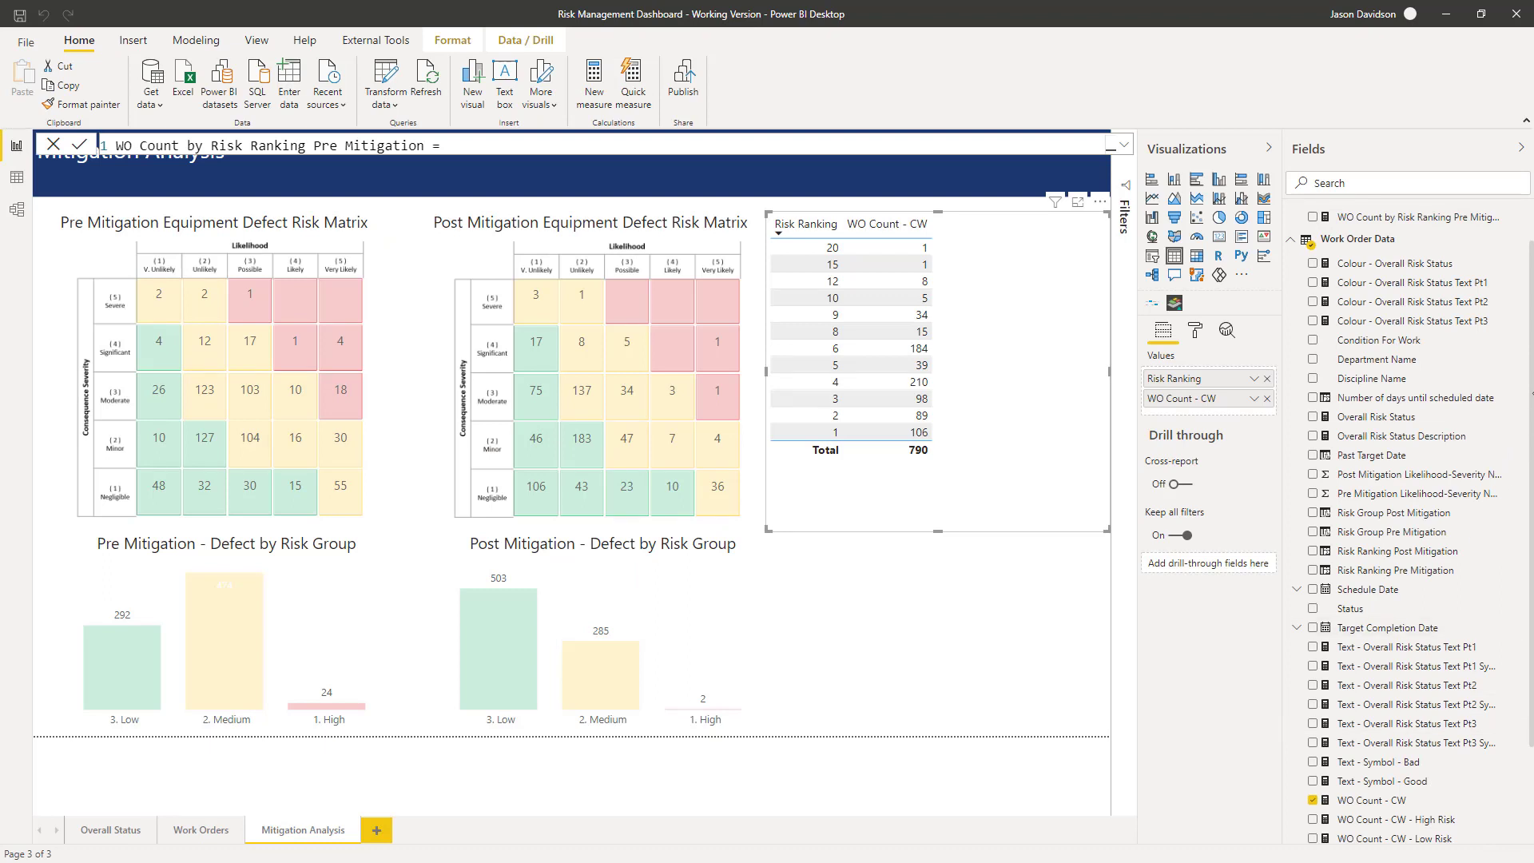
scroll(1531, 425, down, 3)
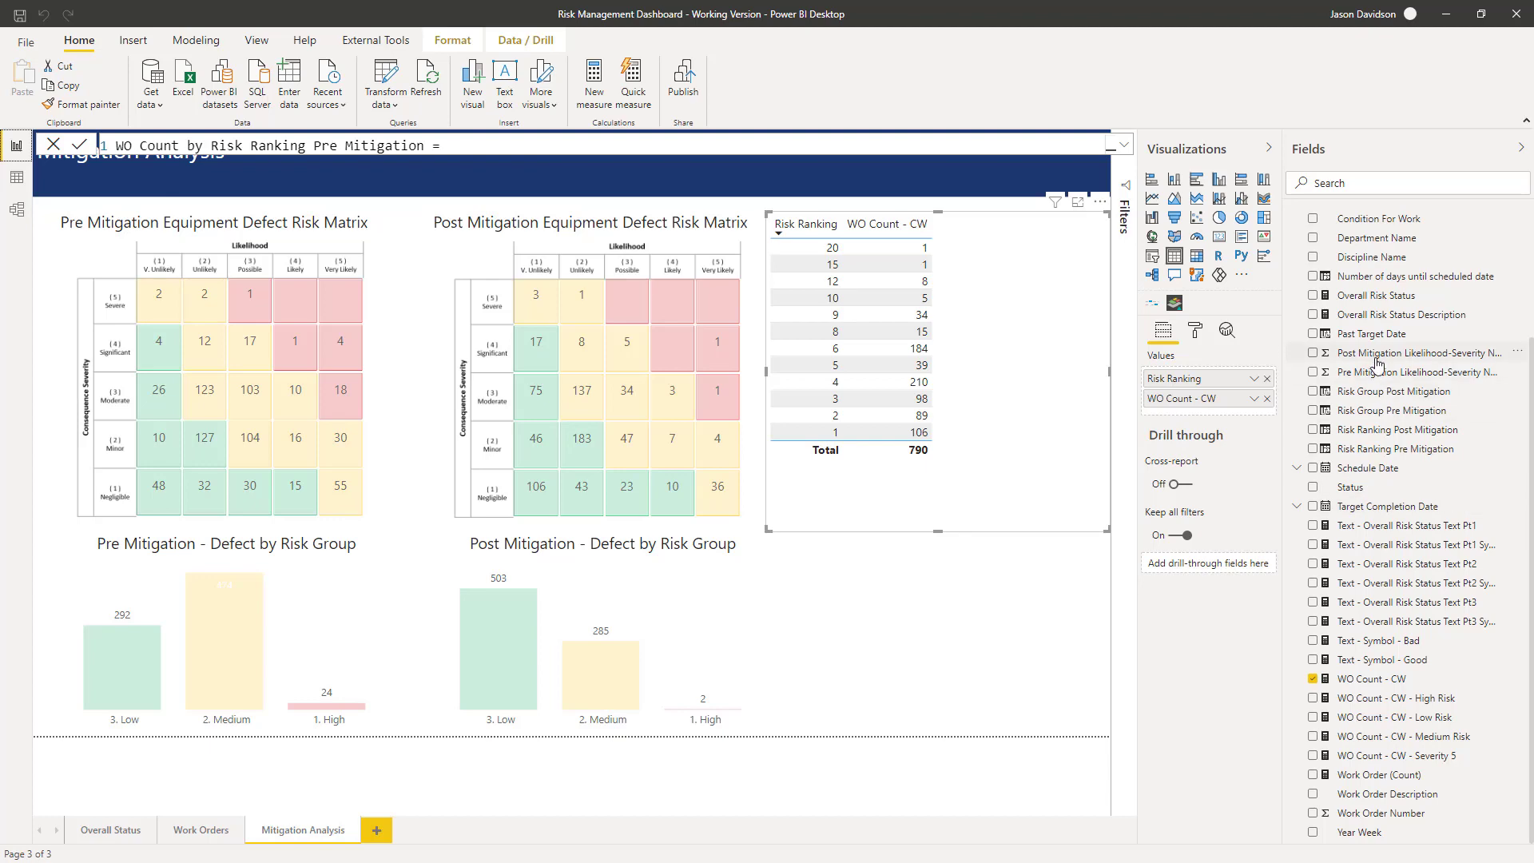
text(CALCULATE(     COUNTROWS('Work Order Data'),     USERELATIONSHIP('Risk Ranking'[Risk Ranking], 'Work Order Data'[Risk Ranking Pre Mitigation])))
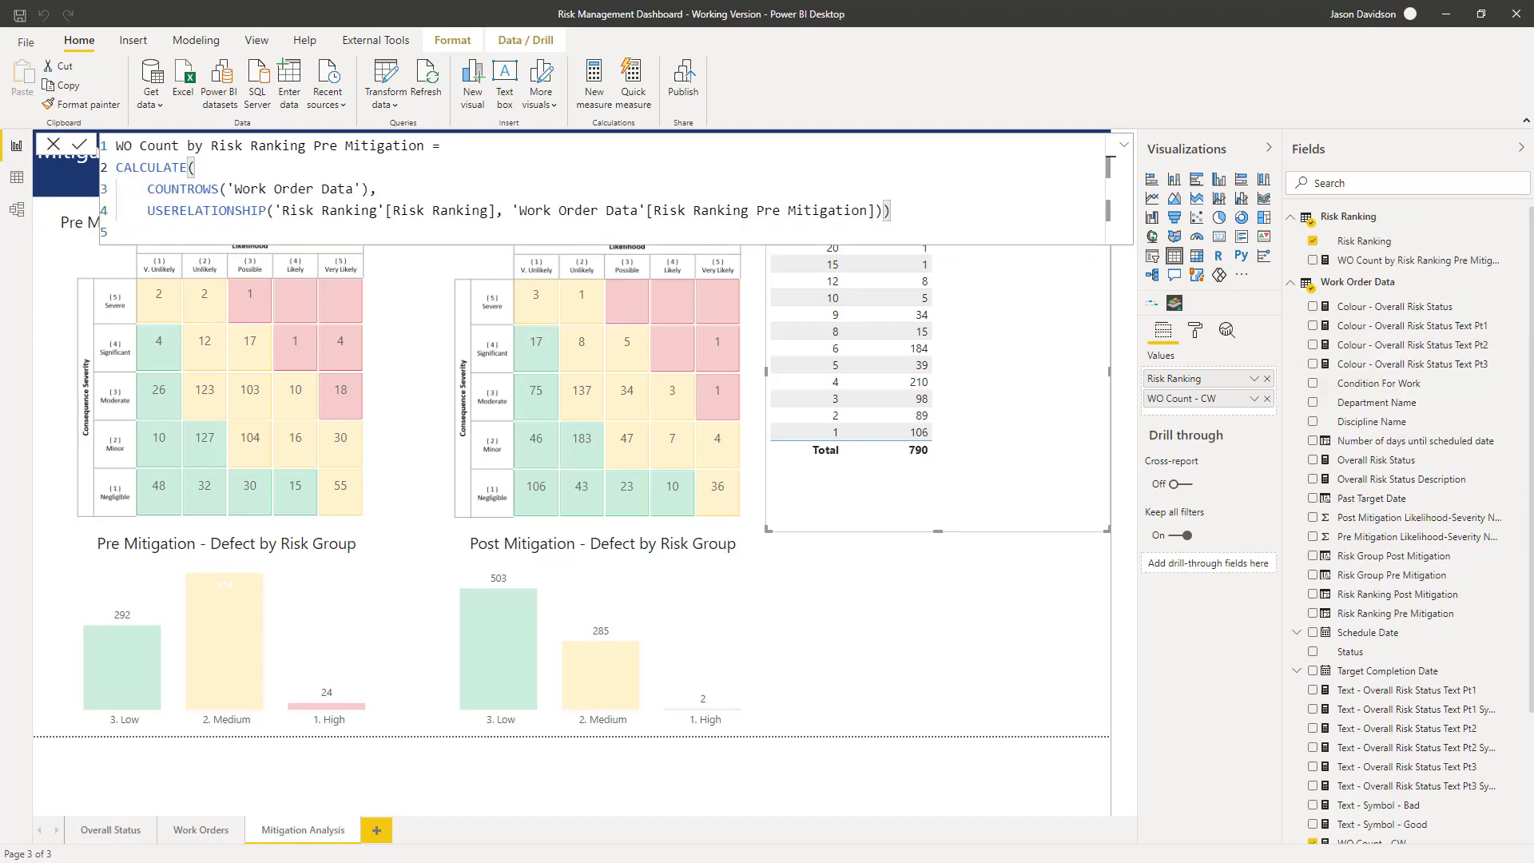
Change the home table of the WO Count by Risk Ranking Pre Mitigation measure to Work Order Data
click(1379, 264)
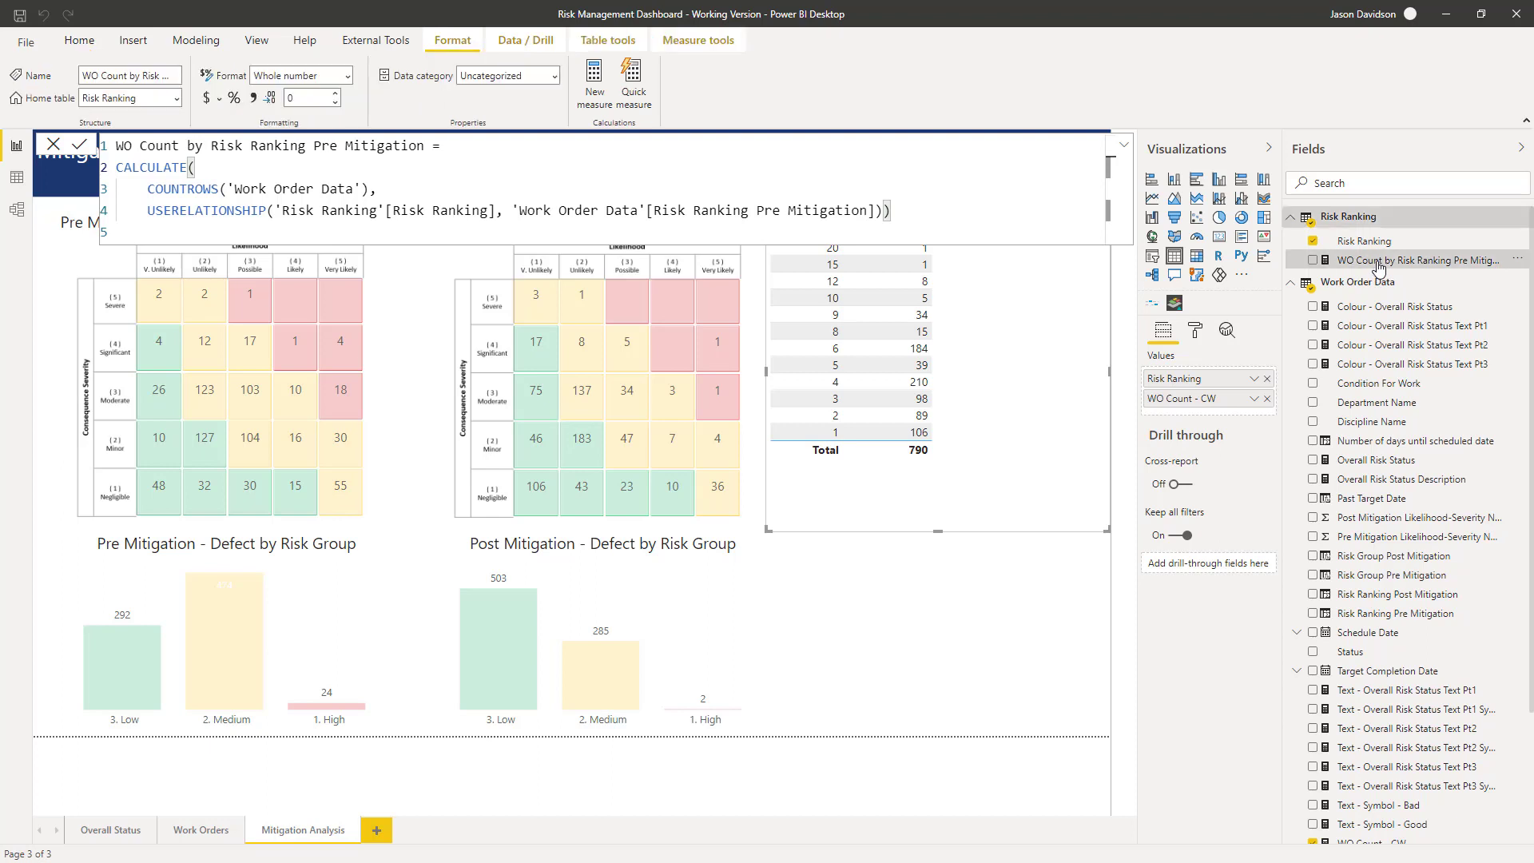
click(177, 97)
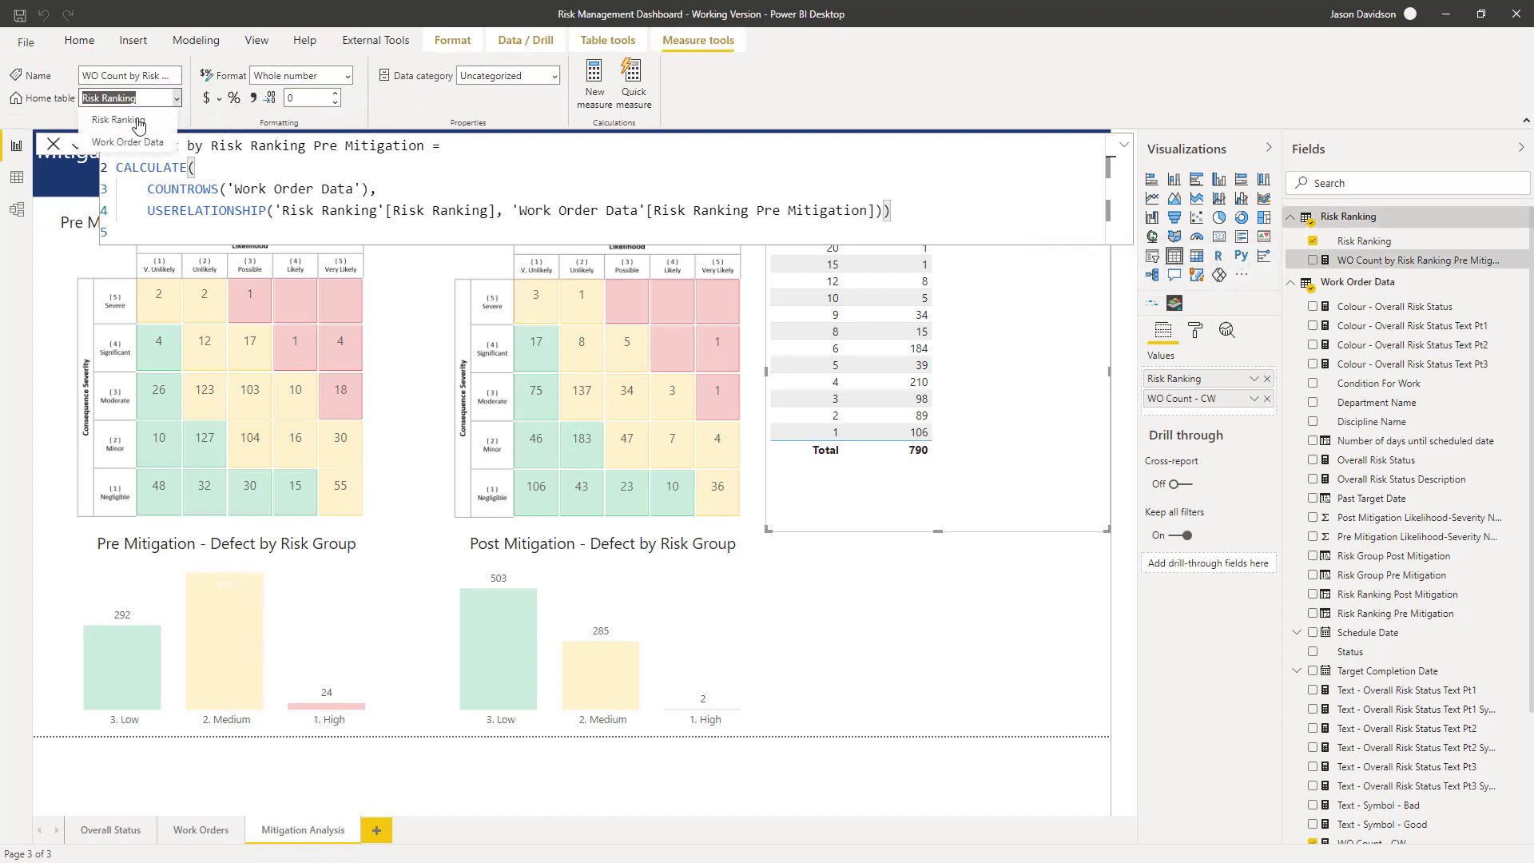
click(134, 145)
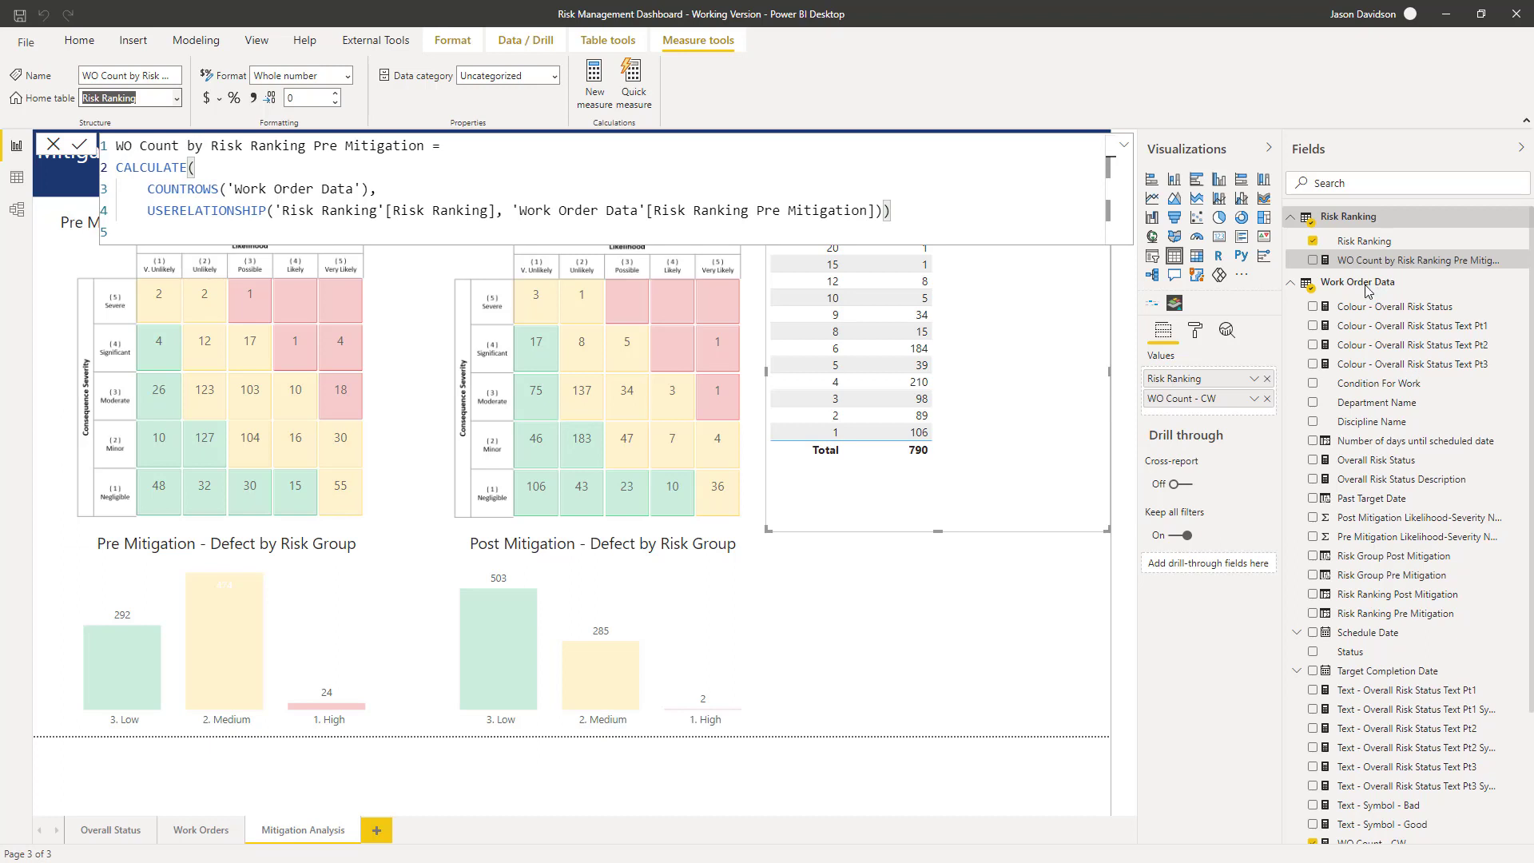
key(Down)
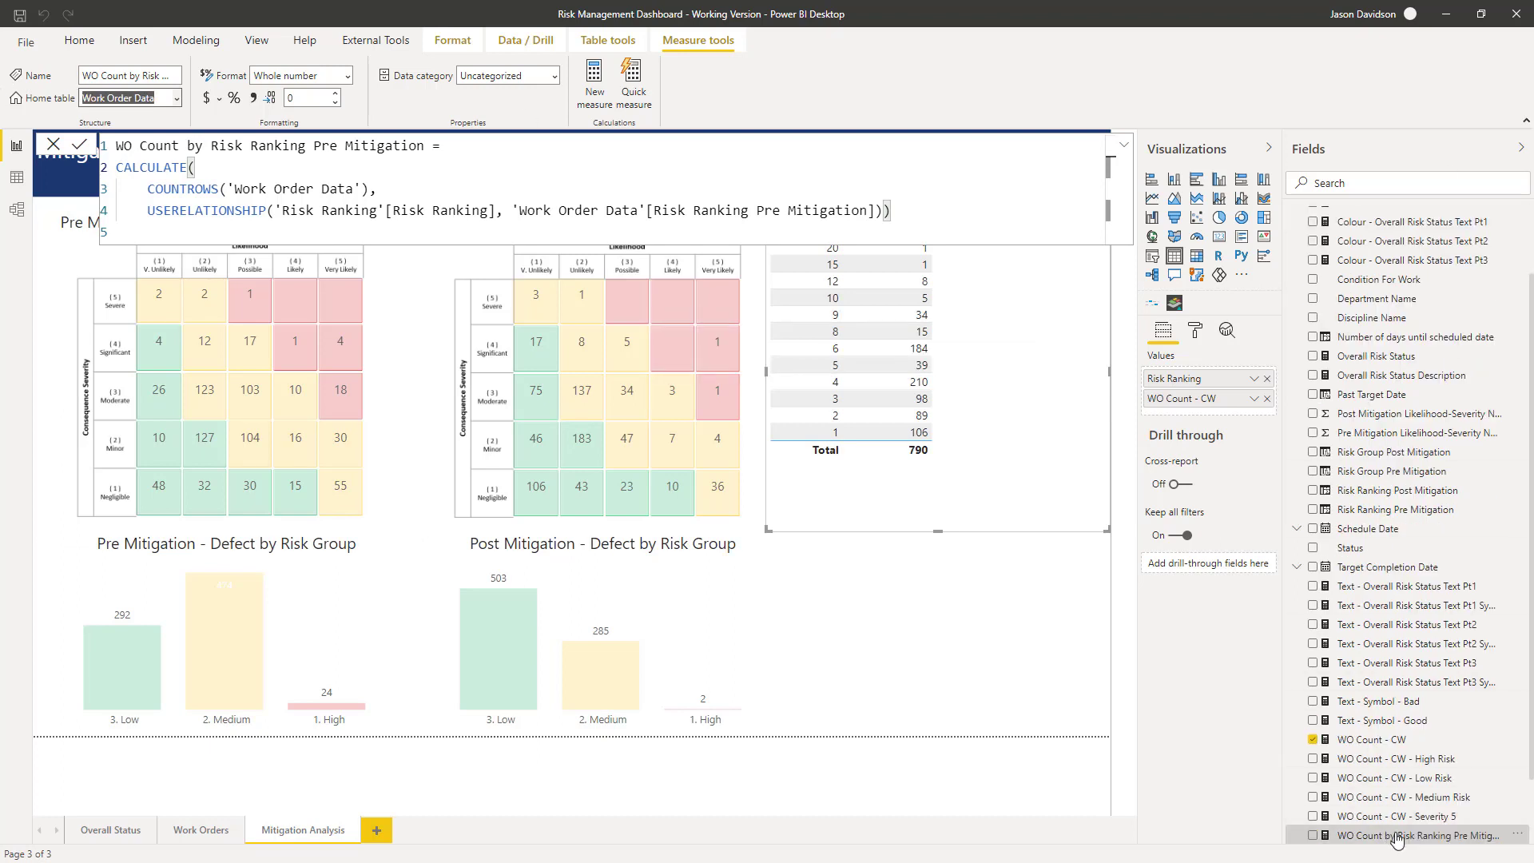
Add the WO Count by Risk Ranking Pre Mitigation measure to the ranking table, collapse the formula editor, and narrow the table visual
drag(1395, 837, 987, 524)
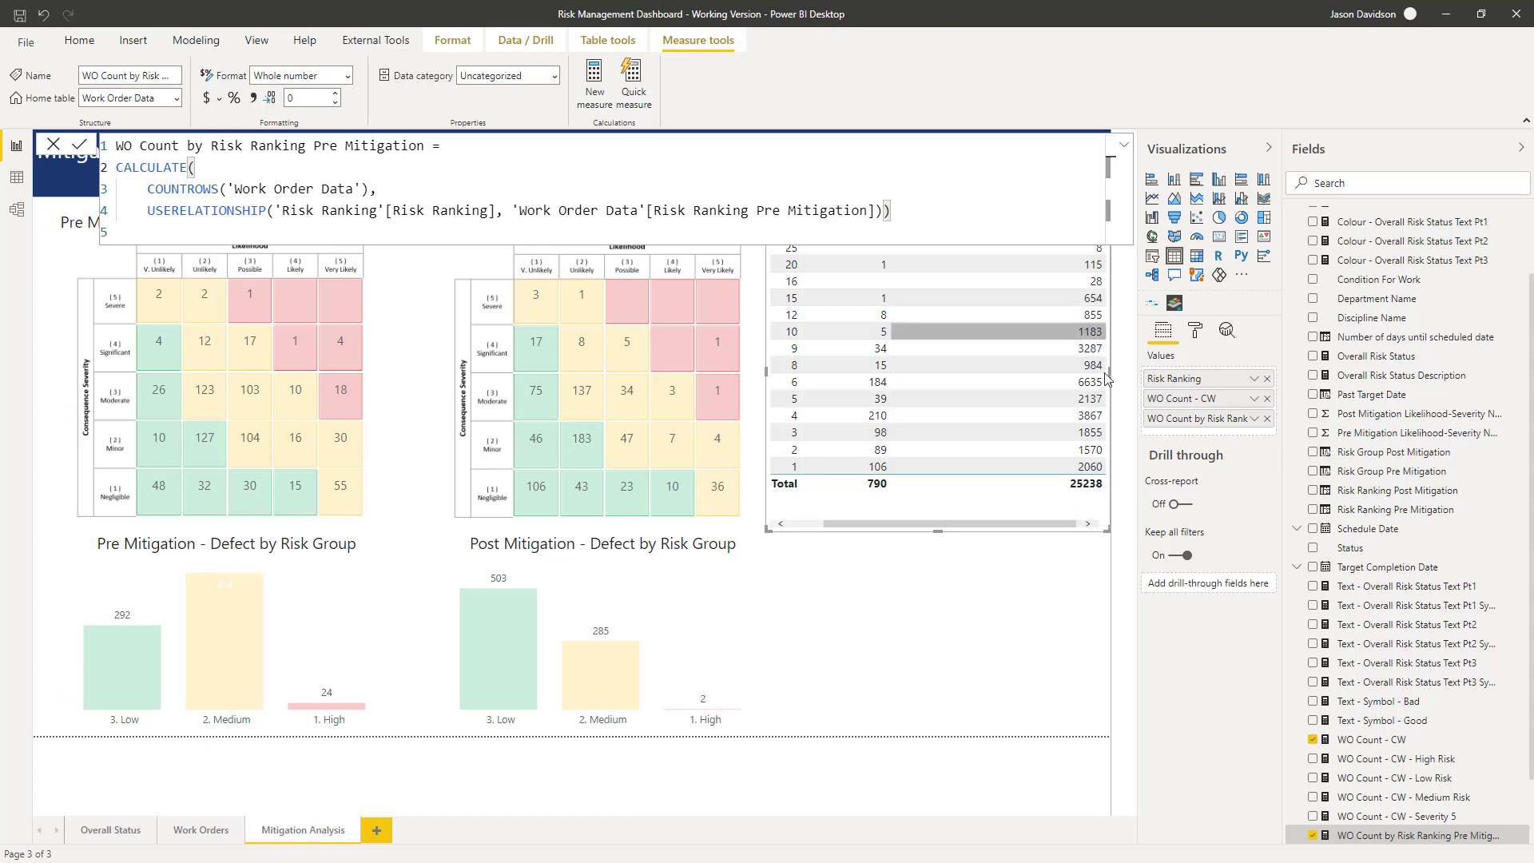
drag(1109, 376, 1004, 372)
click(1124, 145)
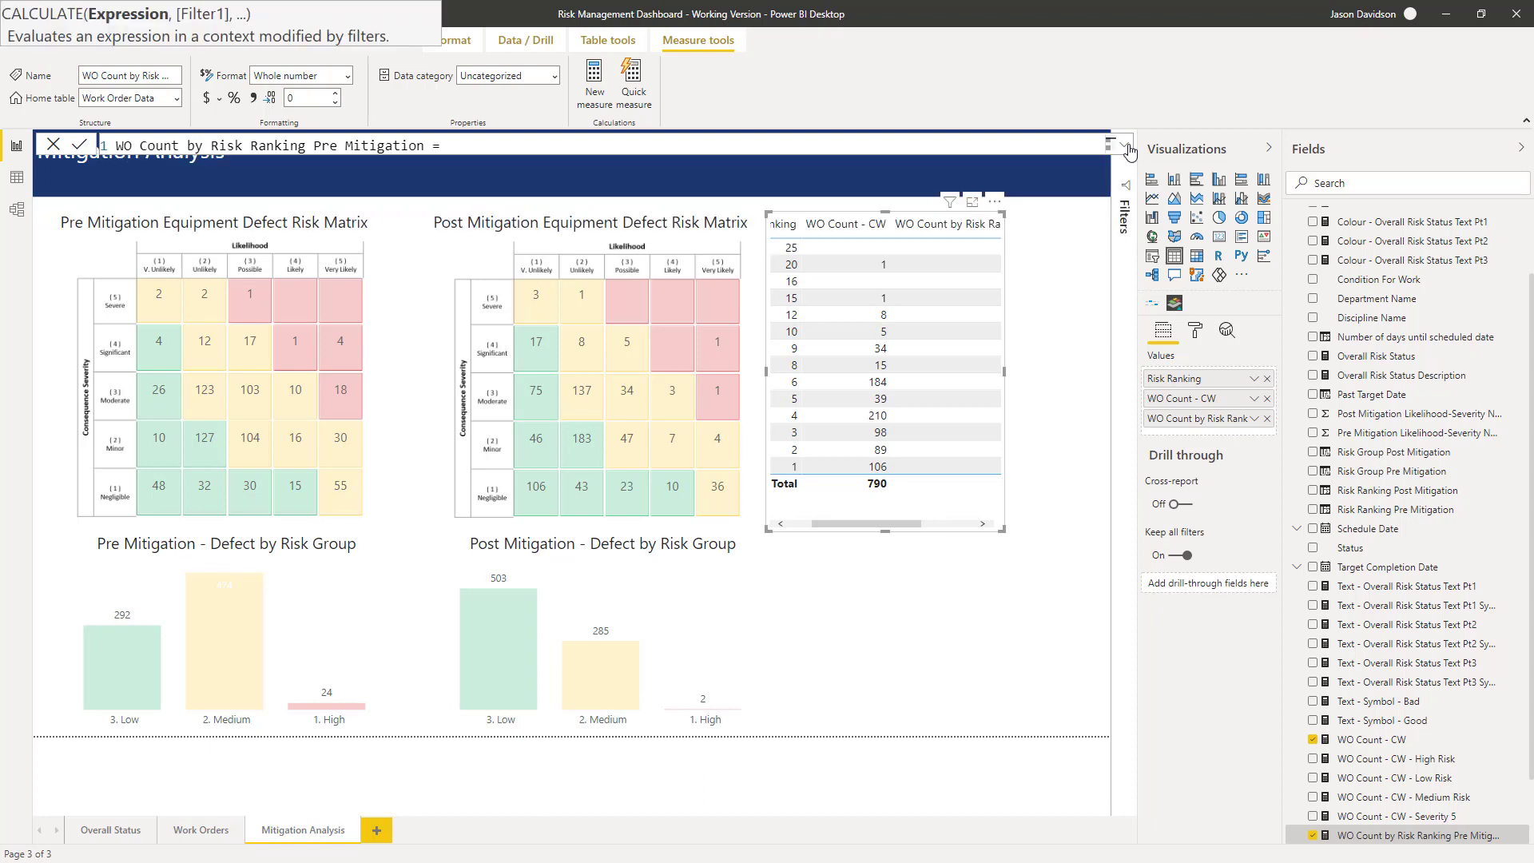
drag(1008, 380, 1047, 374)
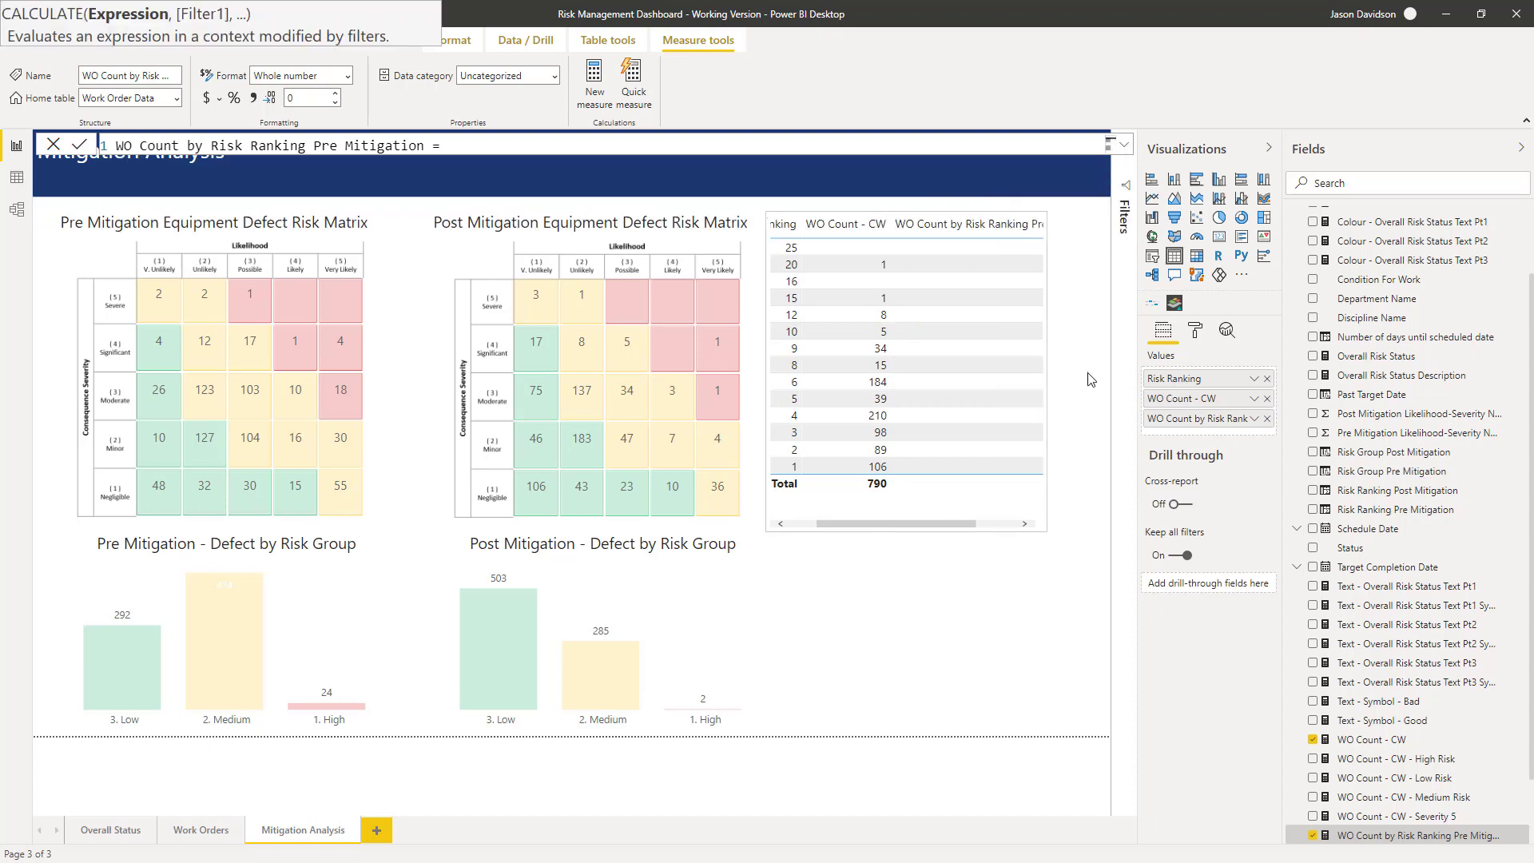
Place the pre-mitigation count ahead of WO Count - CW in the table's values and rename it Pre for this visual
click(1197, 400)
mouse_move(1196, 400)
mouse_down()
mouse_move(1194, 428)
mouse_move(1213, 395)
mouse_move(1194, 397)
mouse_up()
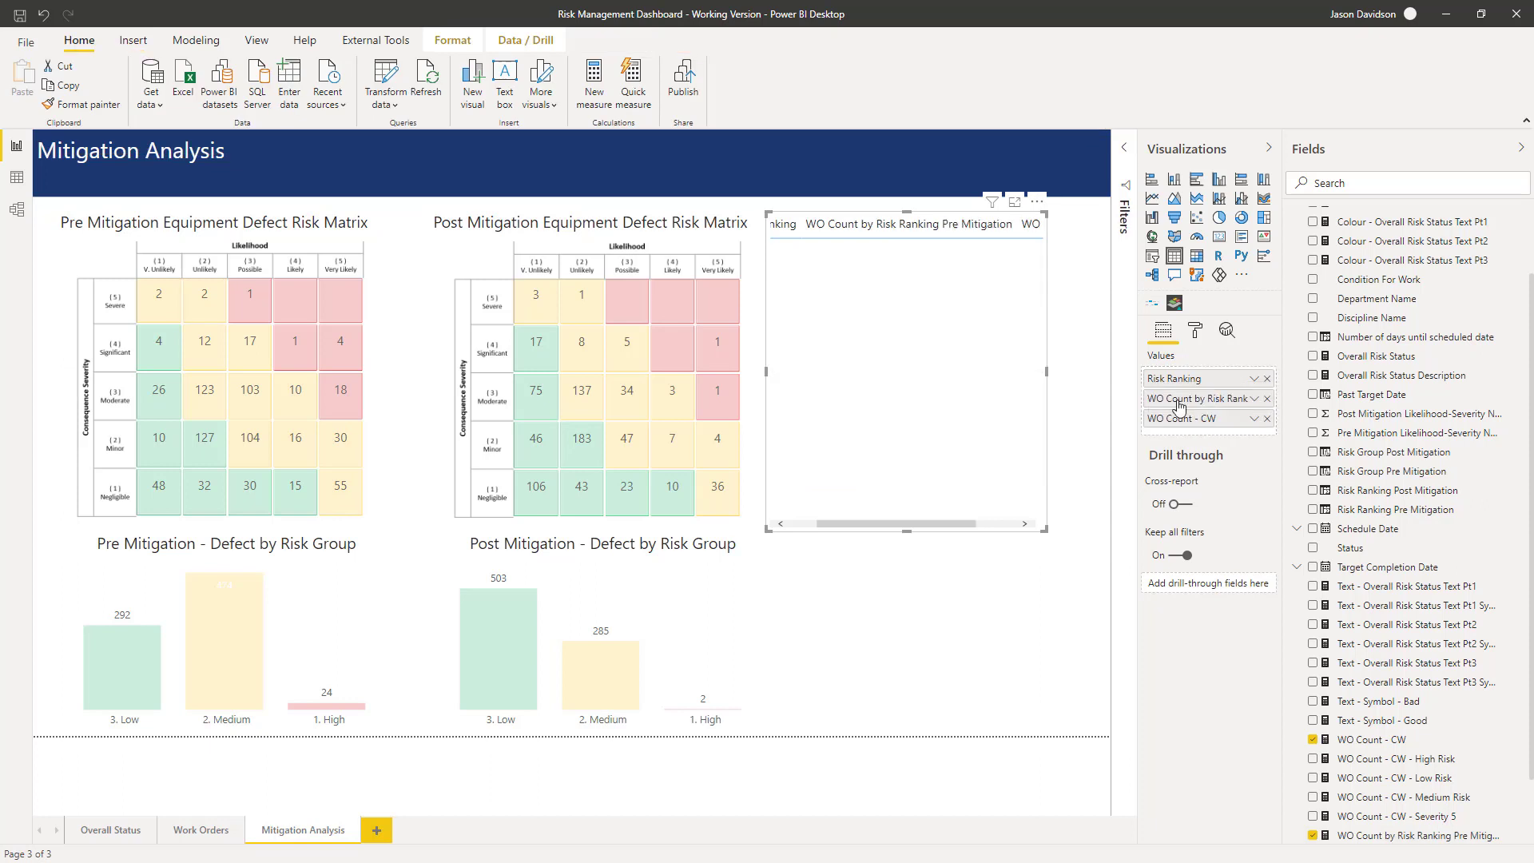
double_click(1178, 397)
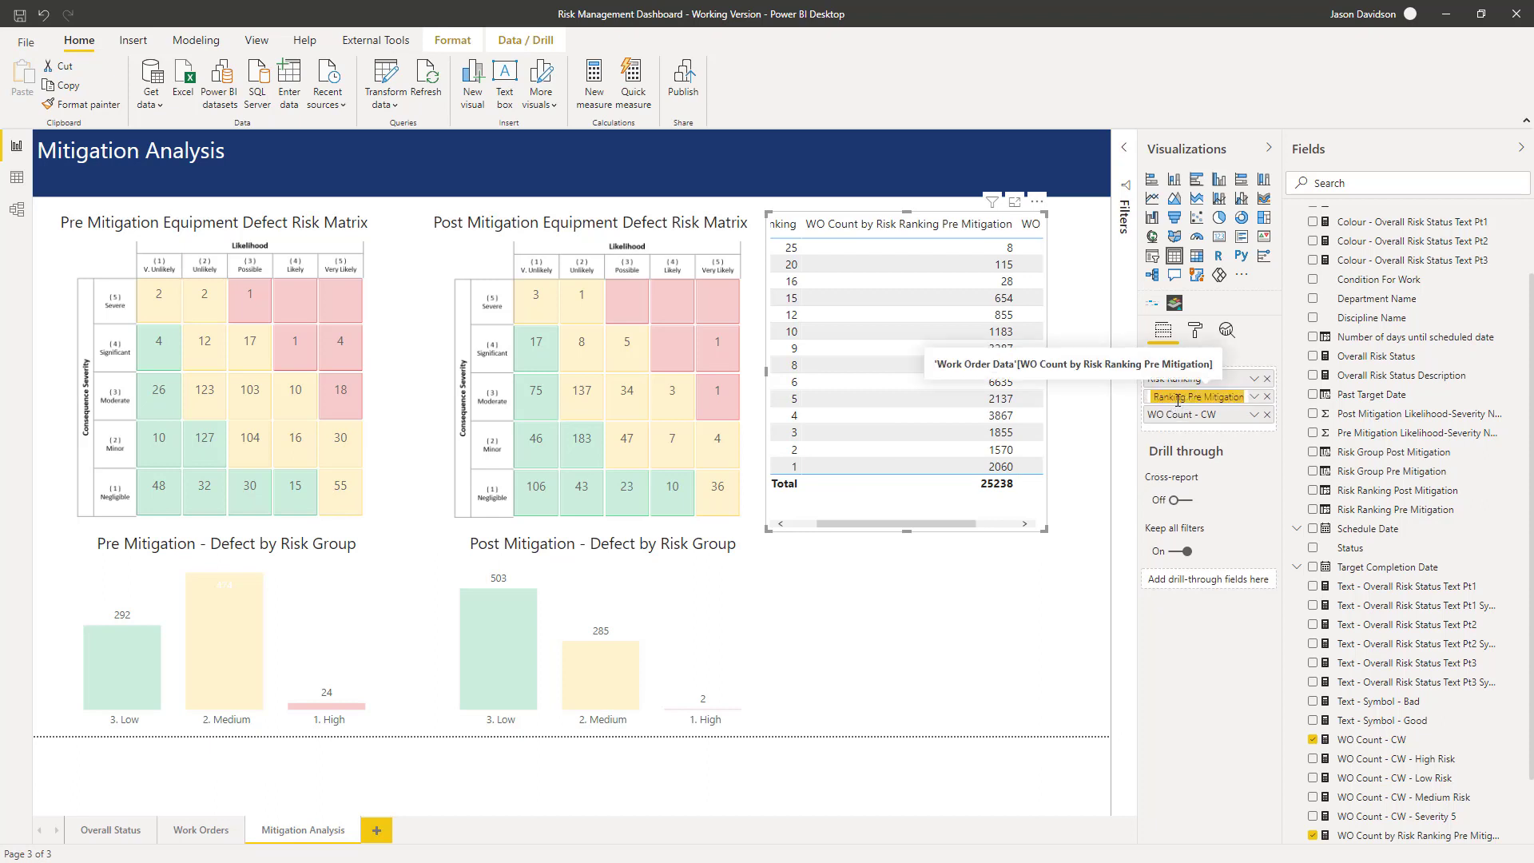
text(Pre)
key(Return)
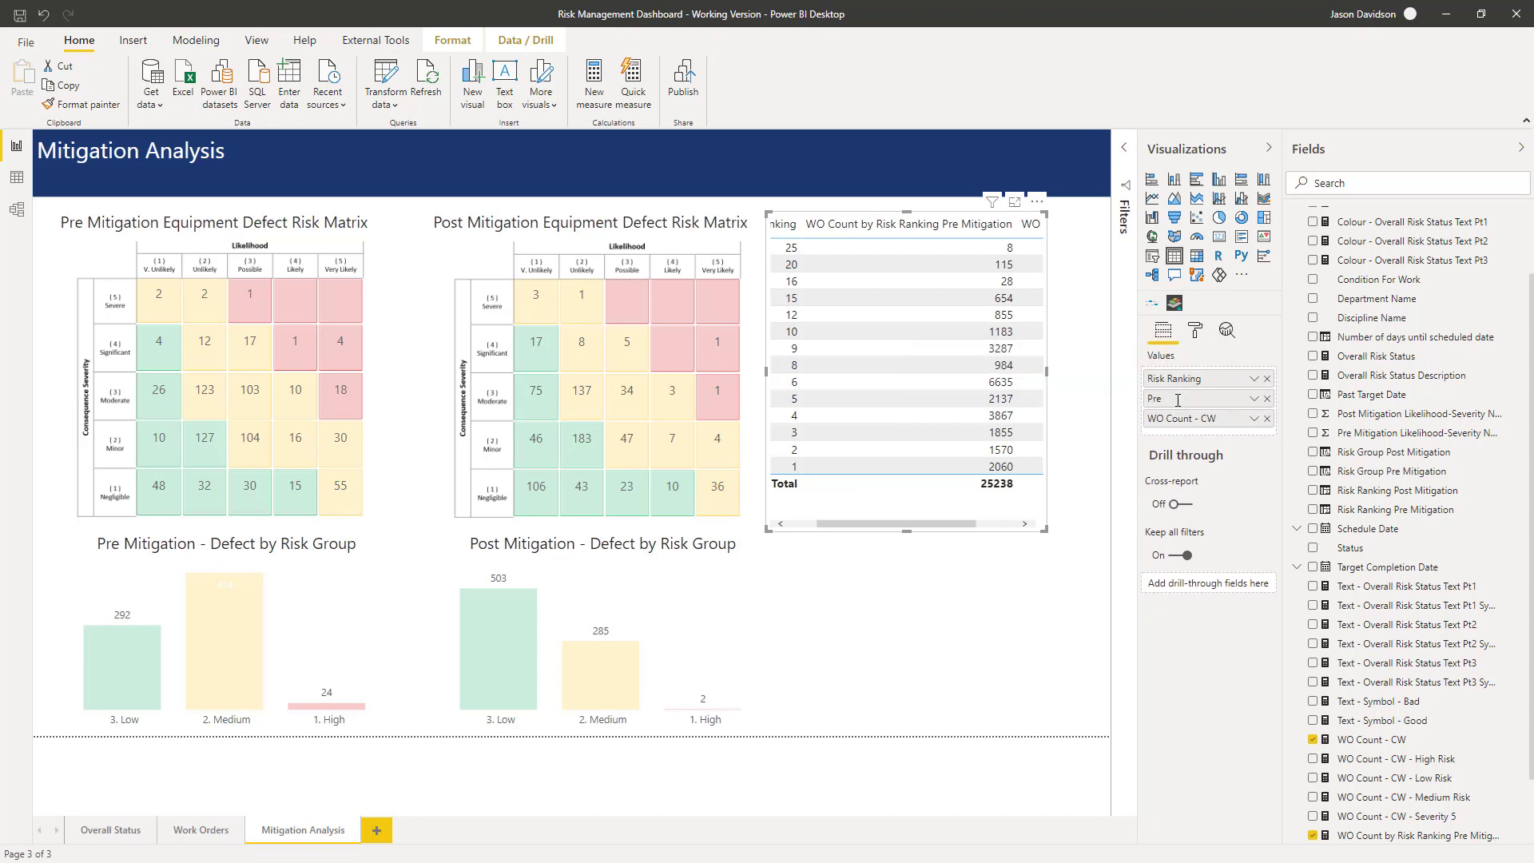
Rename the WO Count - CW value as Post for the ranking table
drag(1181, 417, 1181, 428)
double_click(1180, 421)
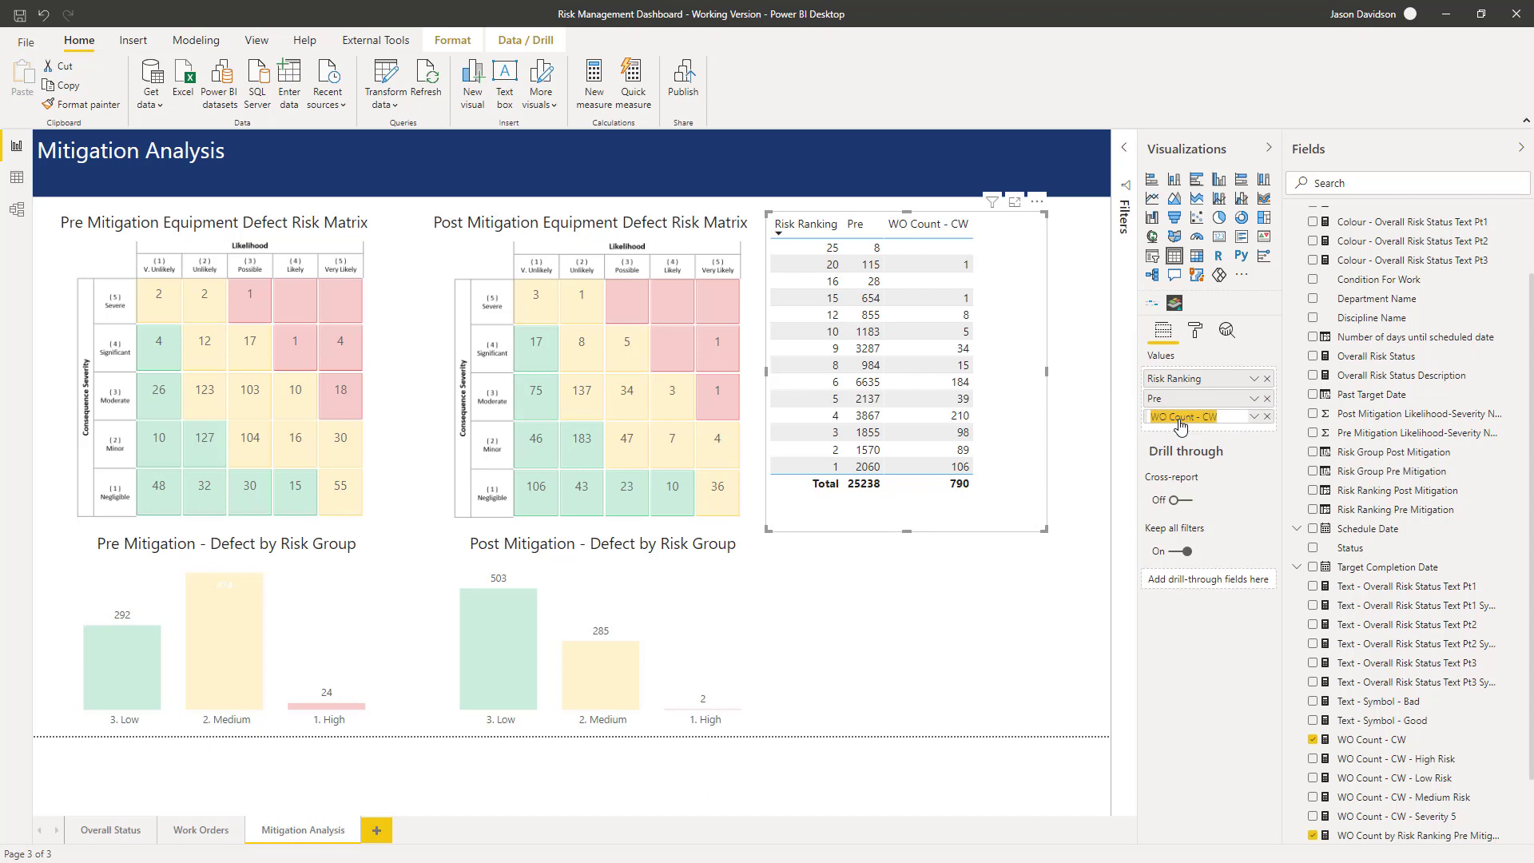
text(Post)
key(Return)
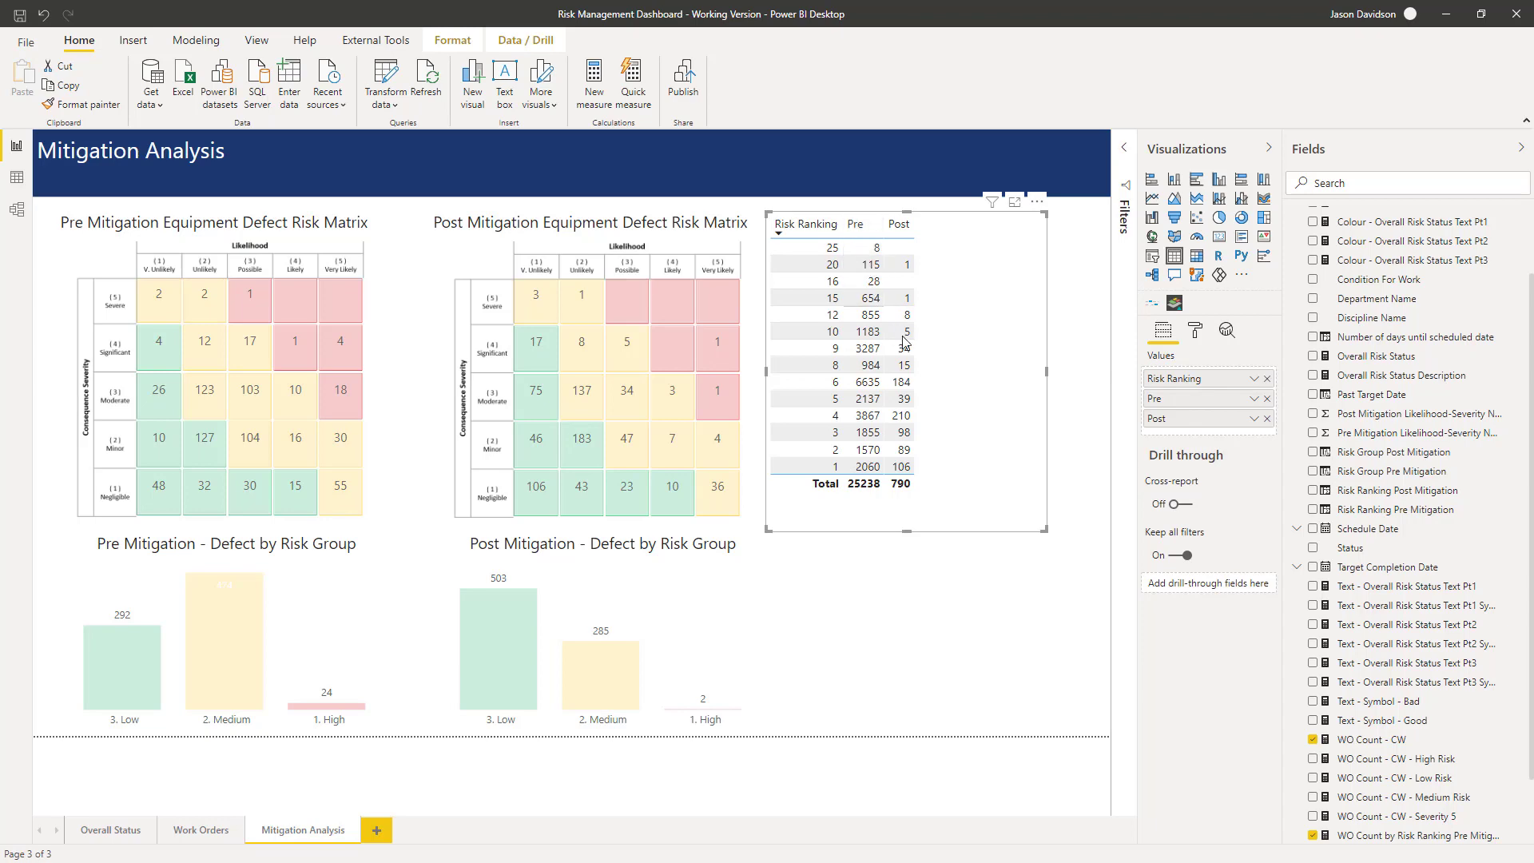
Add Year Week as a filter on the ranking table and set it to Top N filtering with the top 1 item
click(1127, 152)
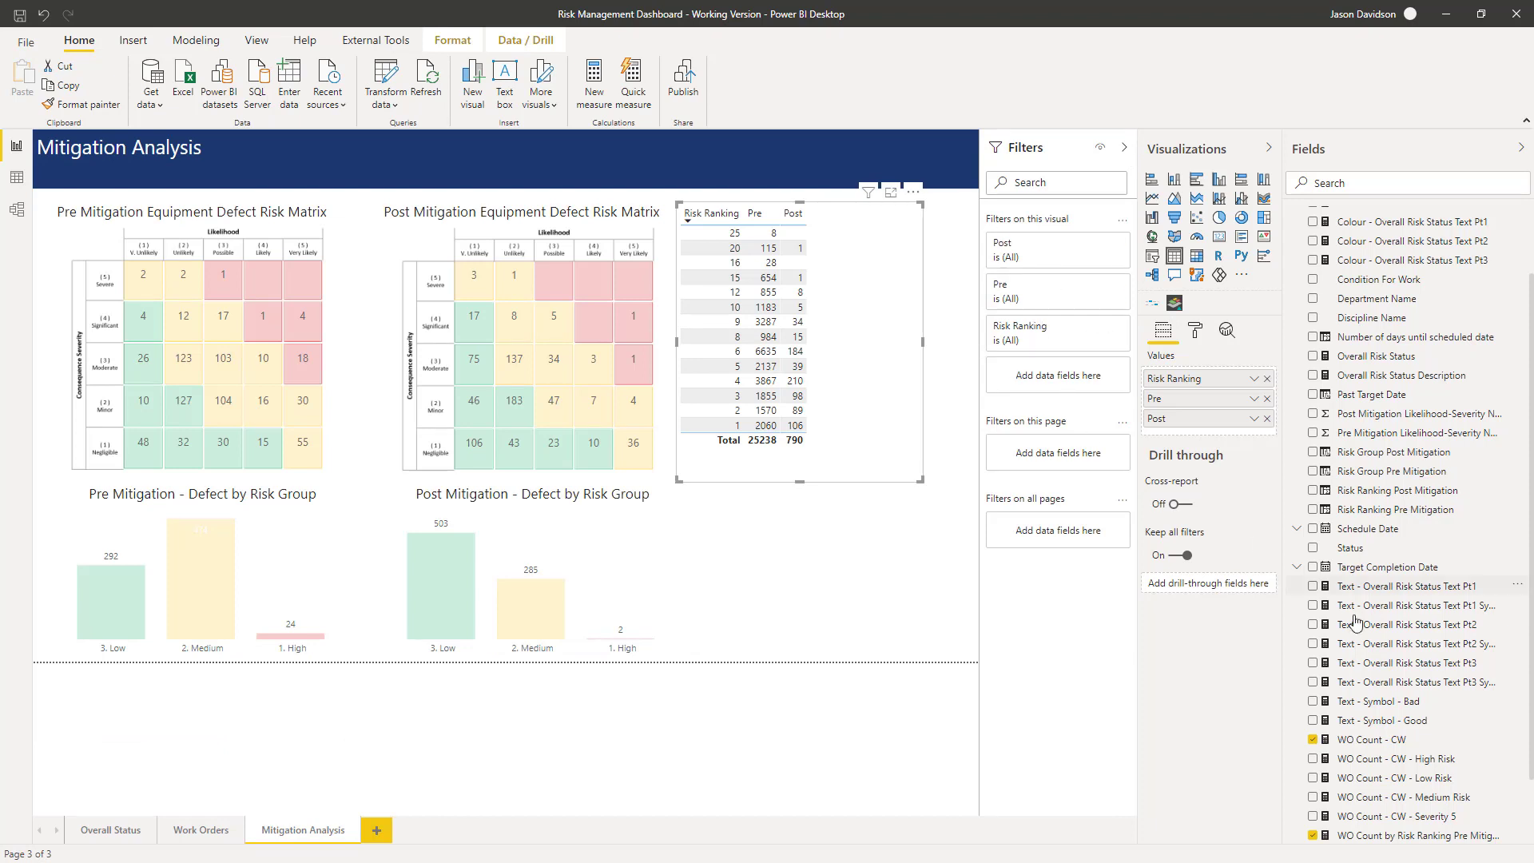
scroll(1486, 559, down, 2)
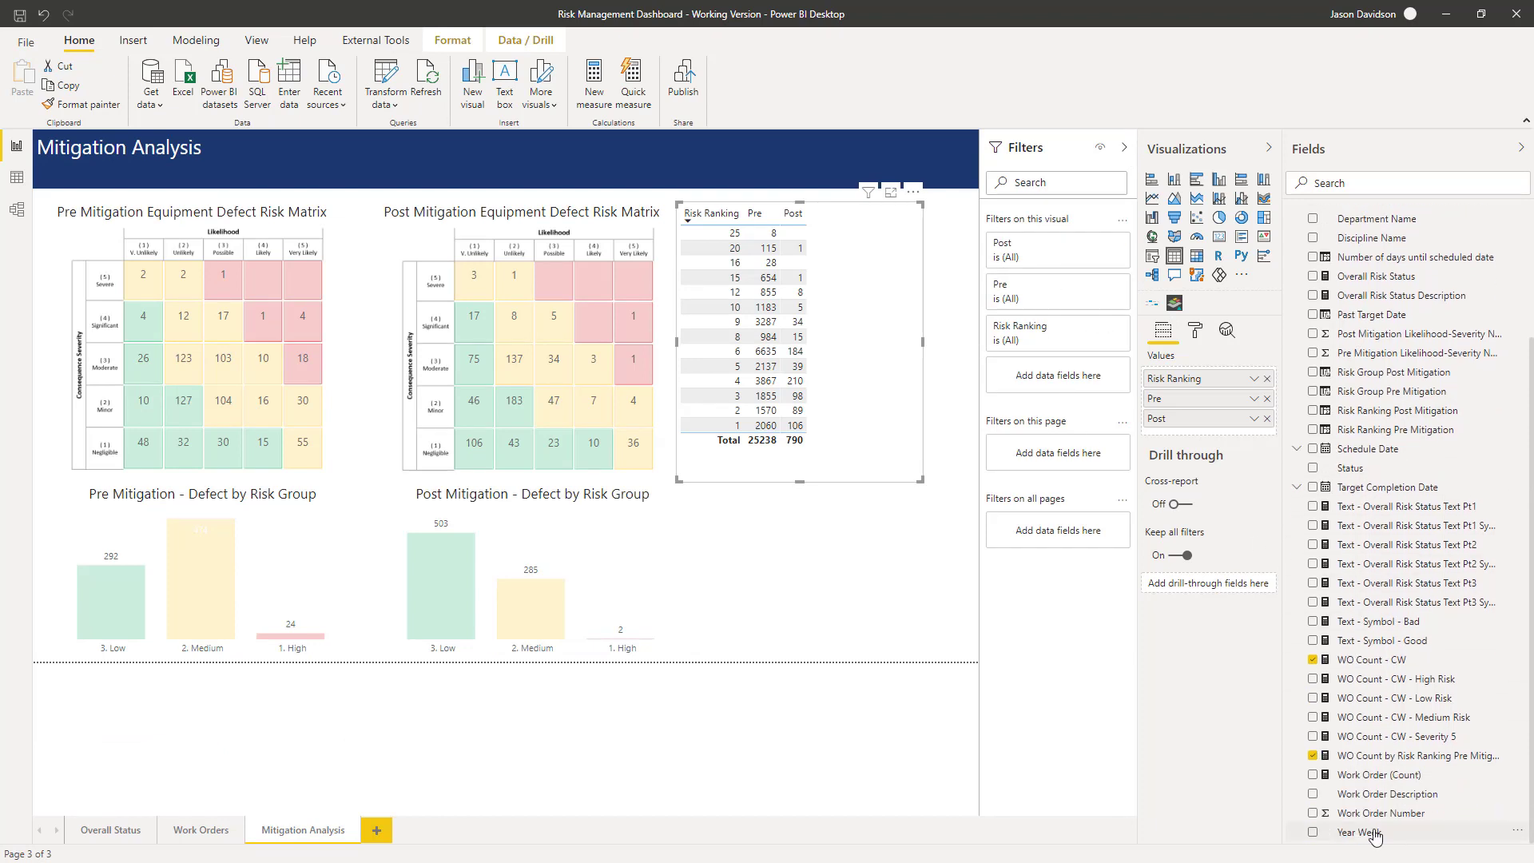
drag(1371, 833, 1079, 389)
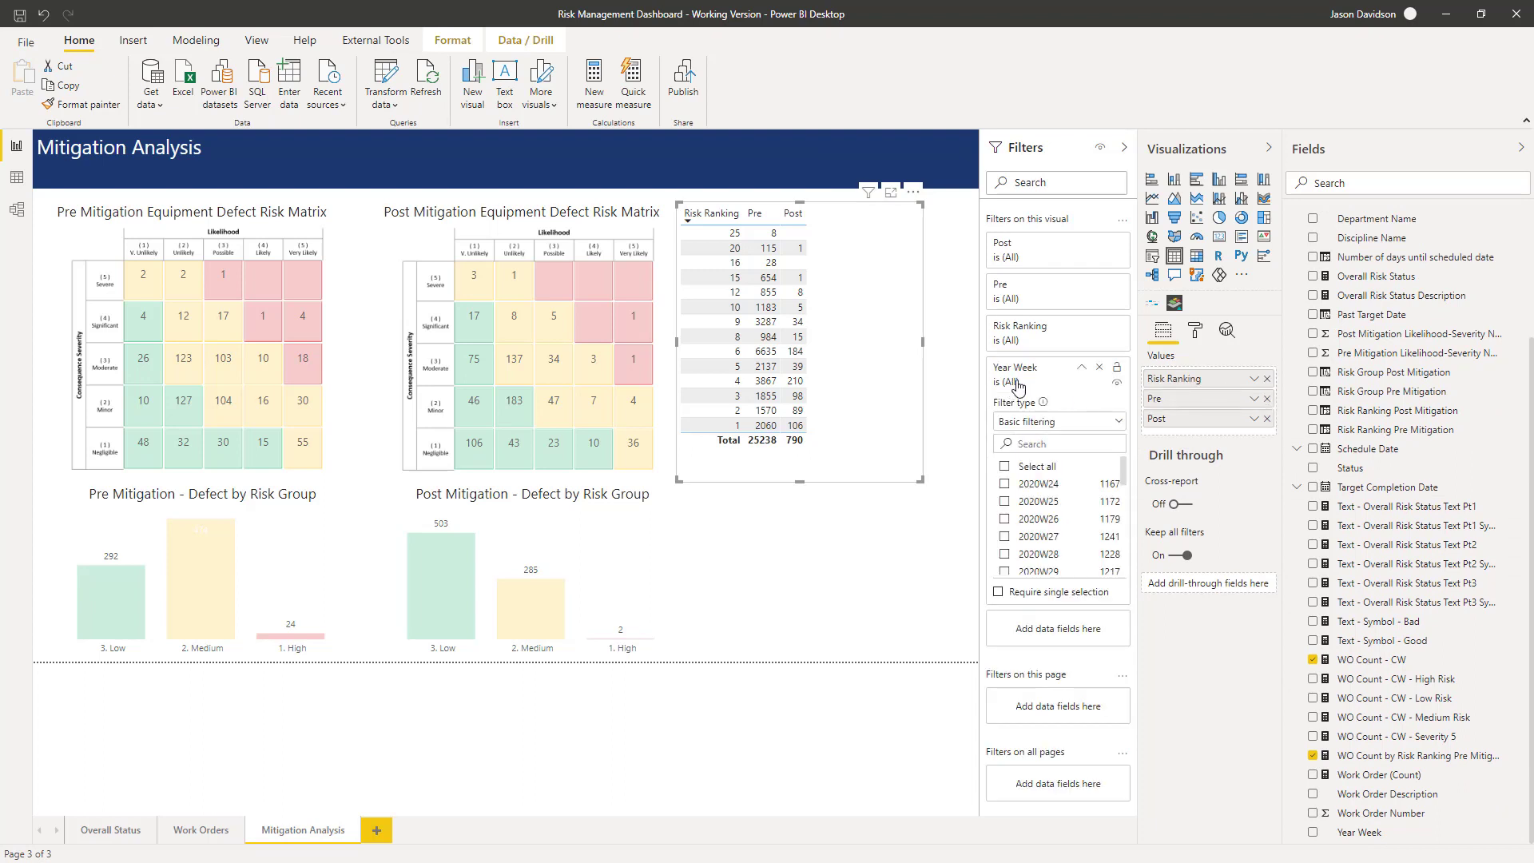
click(1117, 424)
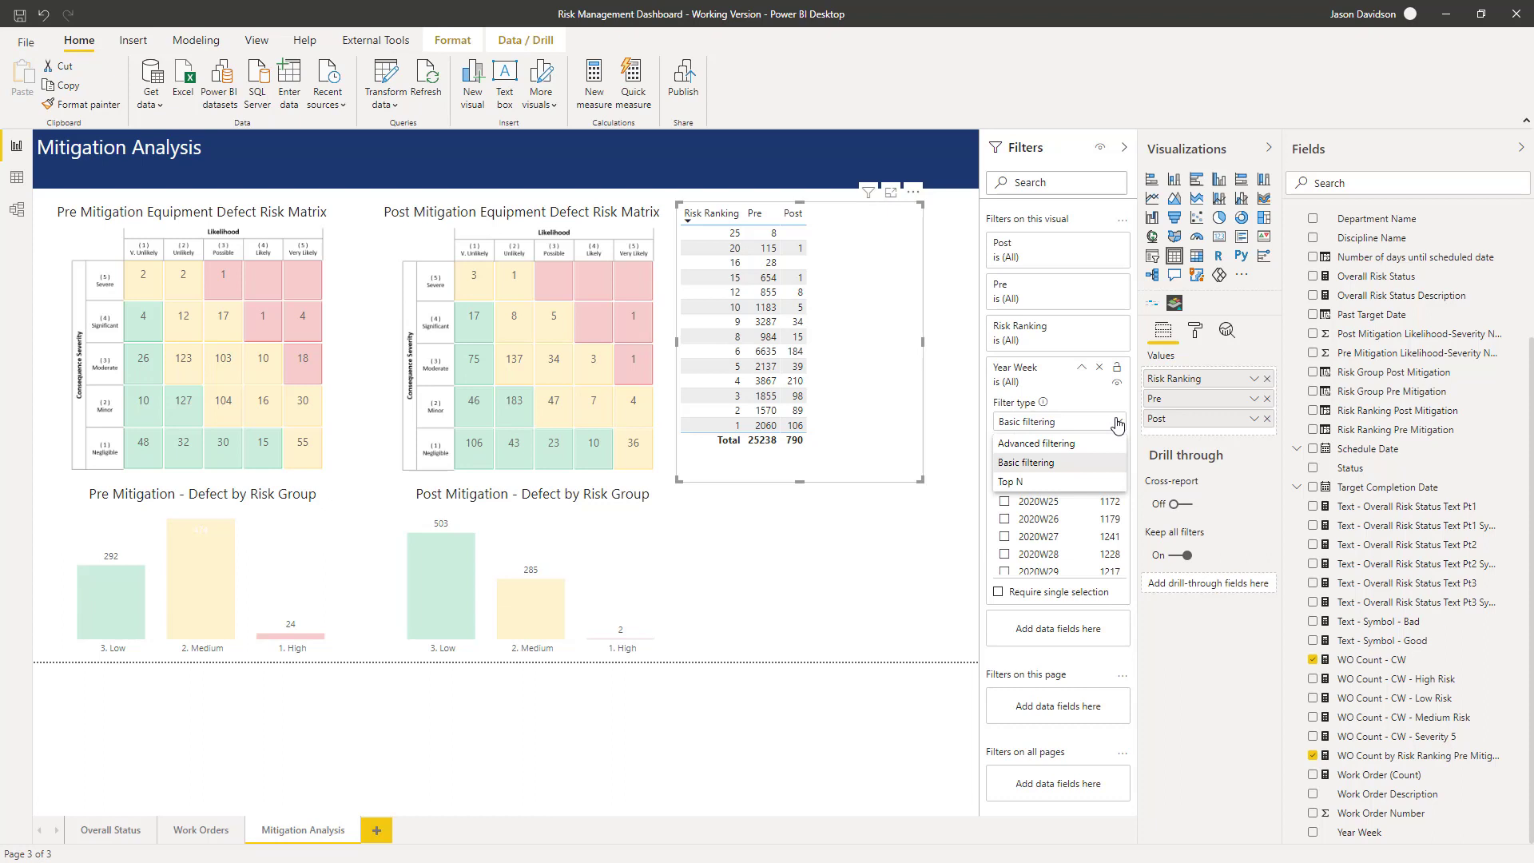
click(1053, 479)
click(1072, 461)
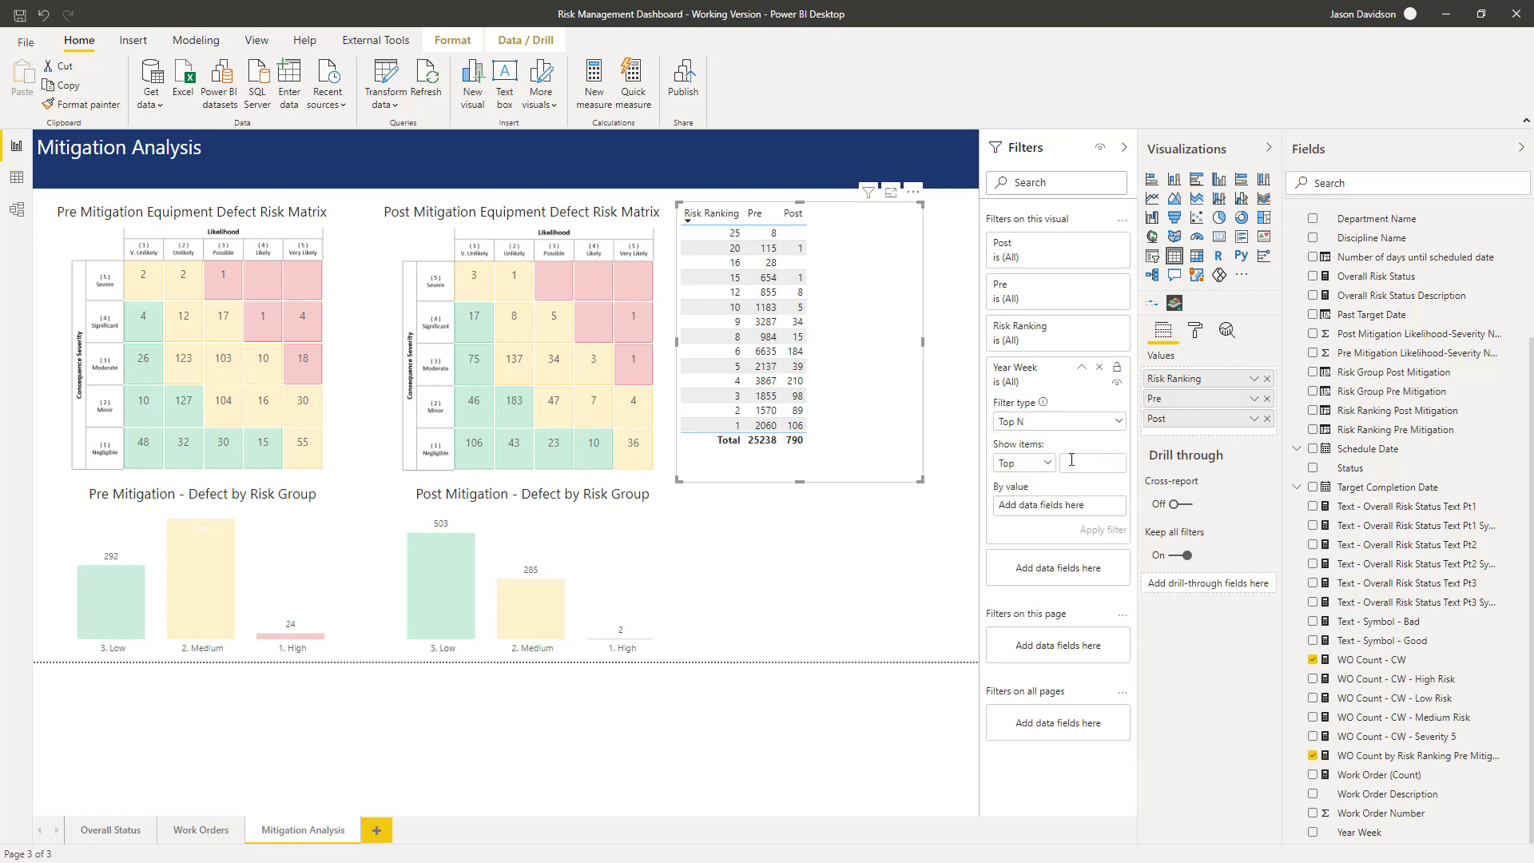
text(1)
Rank the Year Week filter by the Last Year Week value and apply it to the table
drag(1360, 832, 1064, 512)
drag(1039, 507, 1039, 507)
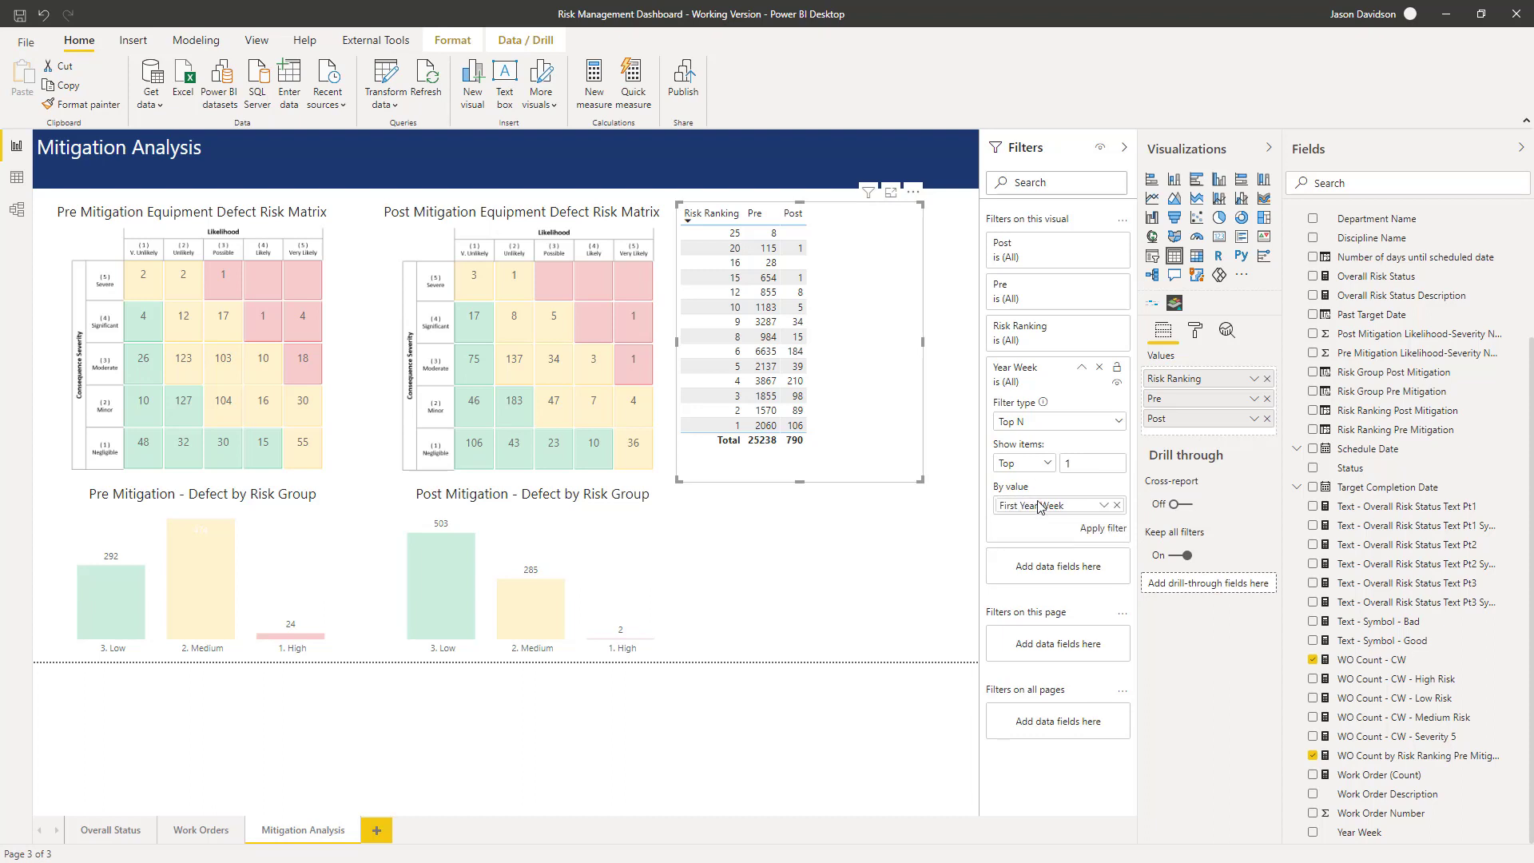
click(1108, 509)
click(1139, 549)
click(1110, 529)
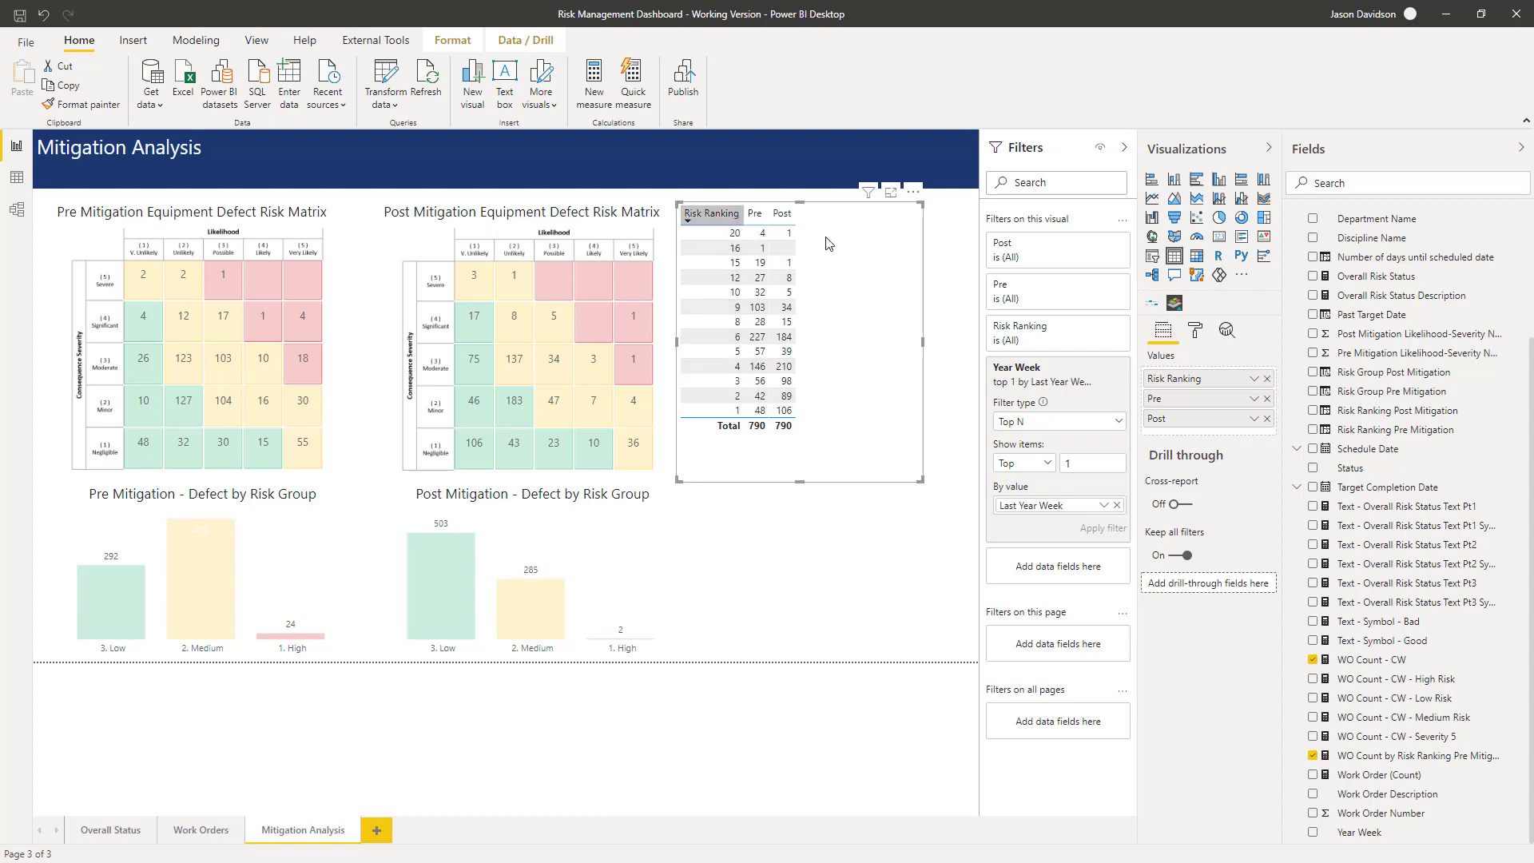
Make the Risk Ranking column of the table show items with no data and check that option
click(1255, 382)
click(1329, 707)
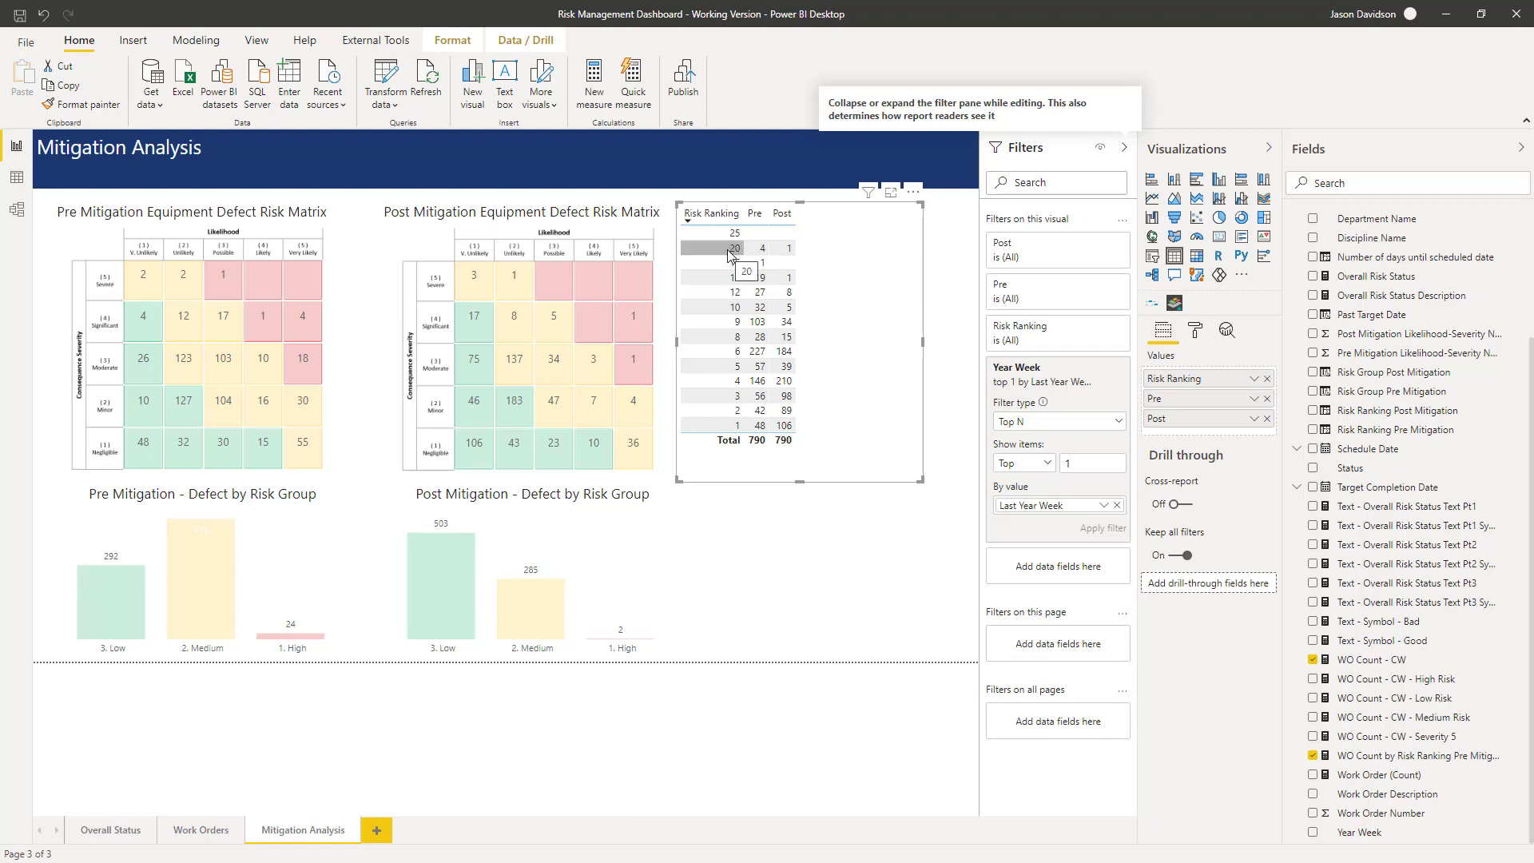
click(1254, 379)
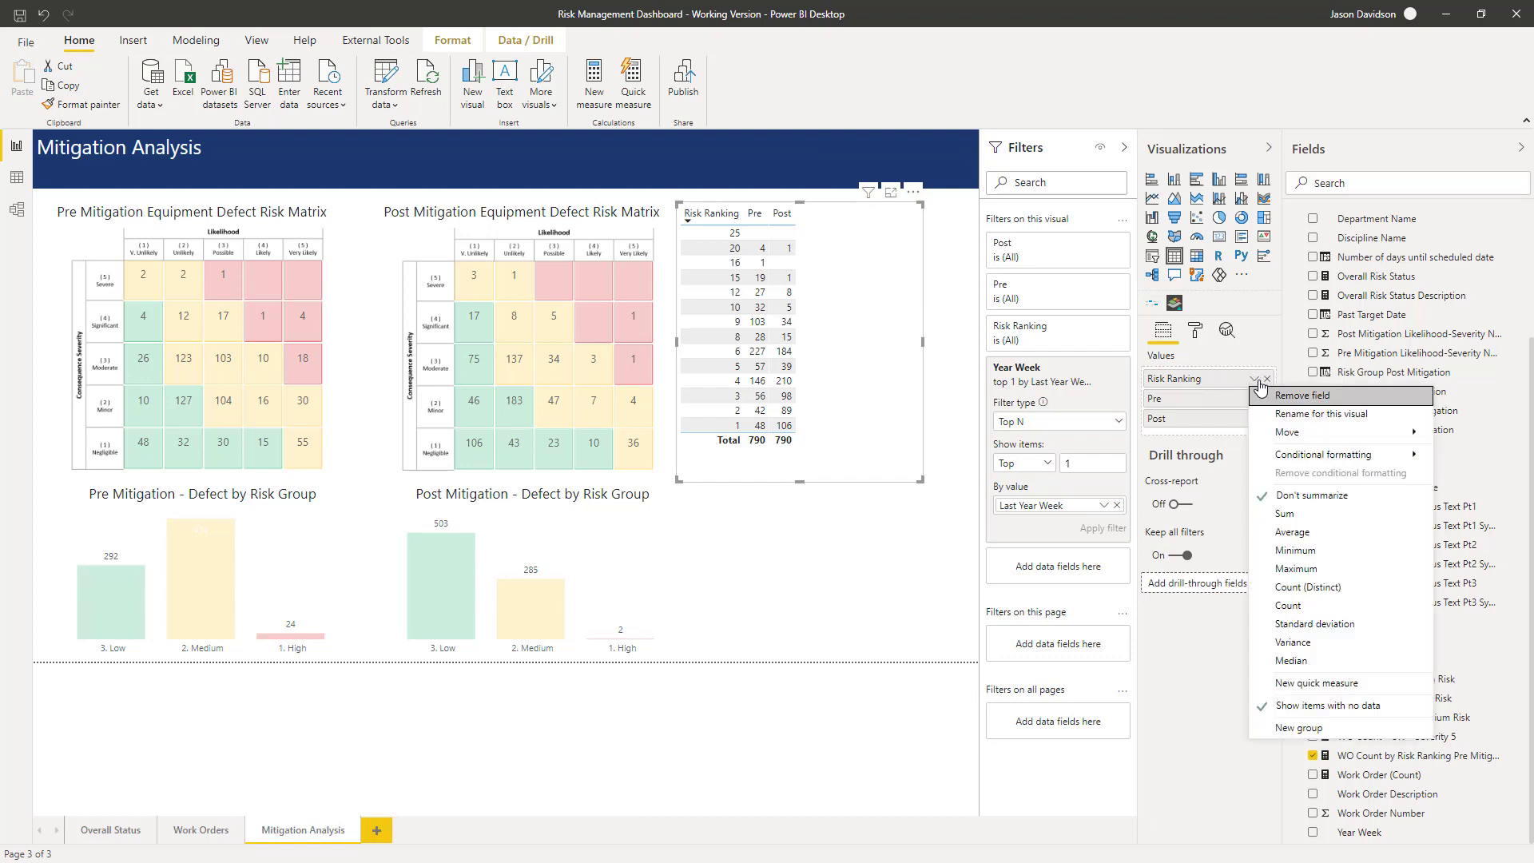